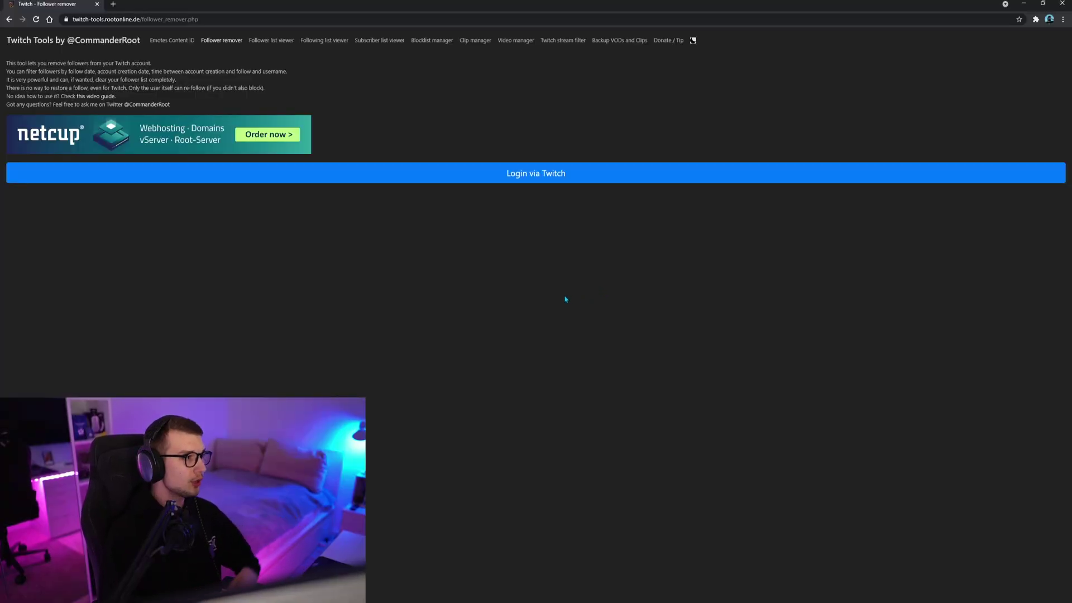
Return from the Follower remover to the Twitch Tools home page listing all tools
left_click(37, 41)
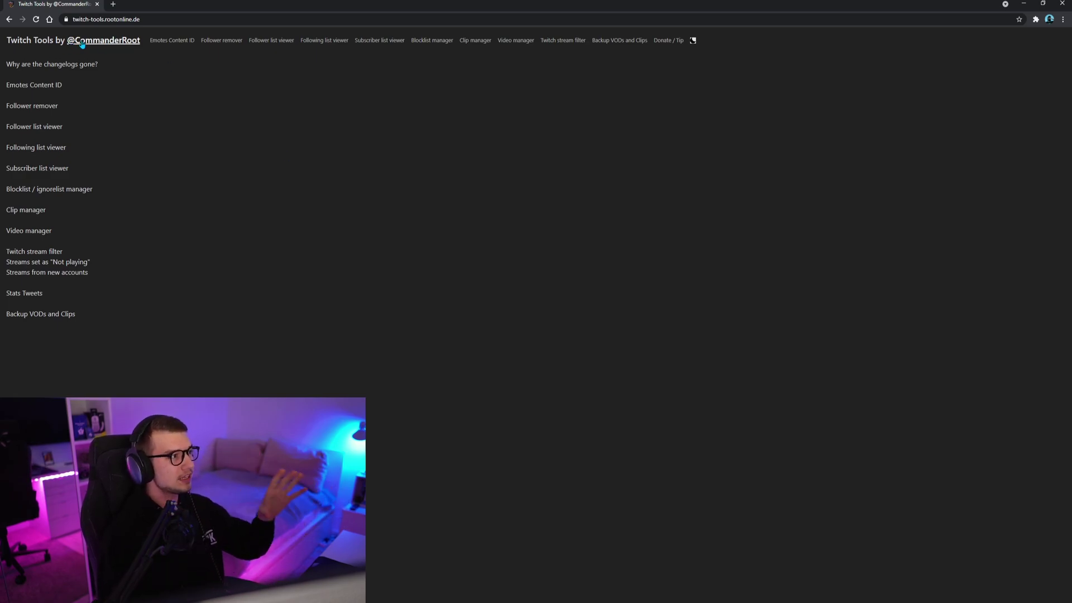
Review CommanderRoot's Twitter tweets on the follower remover and blocklist manager, then come back to Twitch Tools
left_click(104, 42)
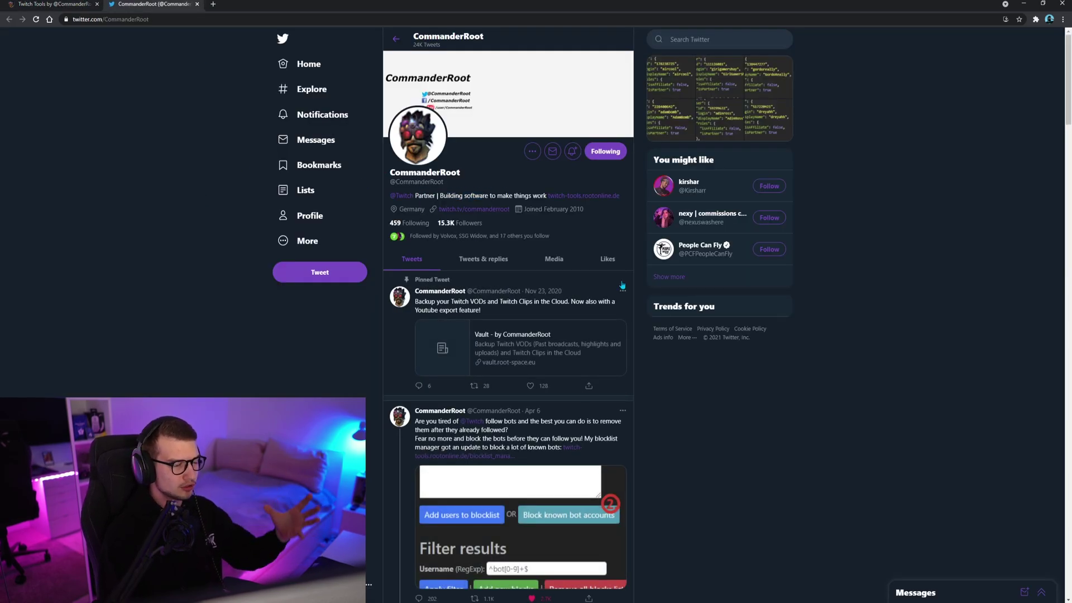
scroll(465, 265, "down", 1)
scroll(464, 215, "down", 1)
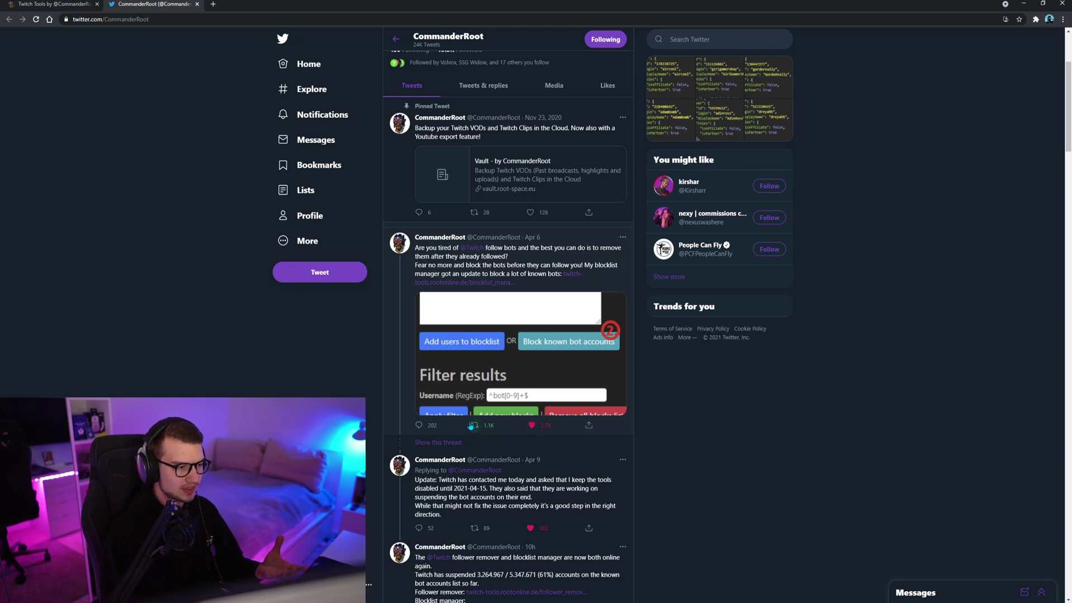
scroll(472, 426, "down", 2)
scroll(445, 344, "down", 1)
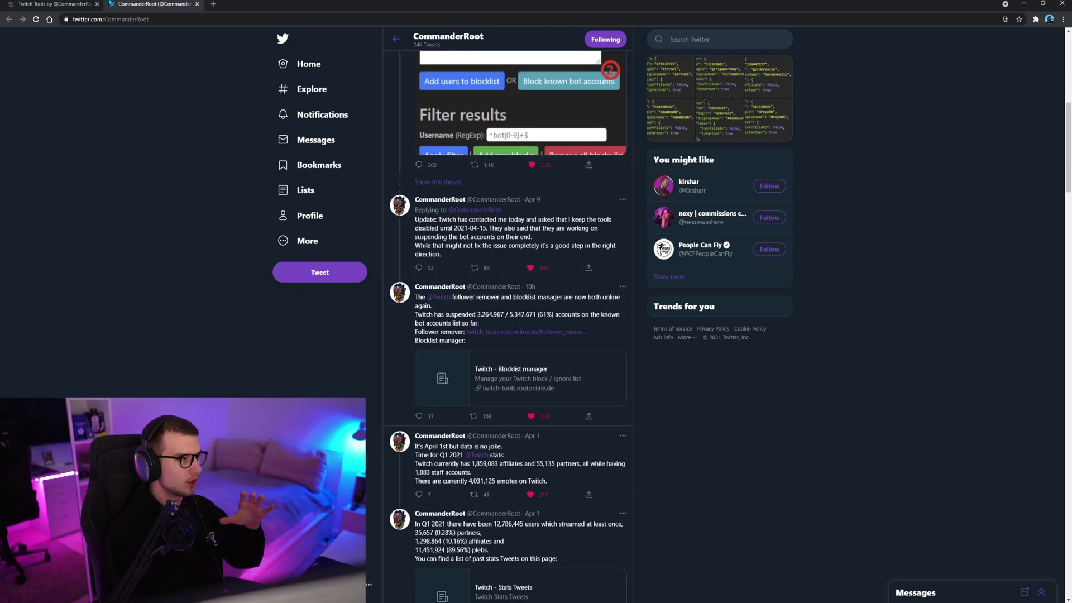
left_click(59, 4)
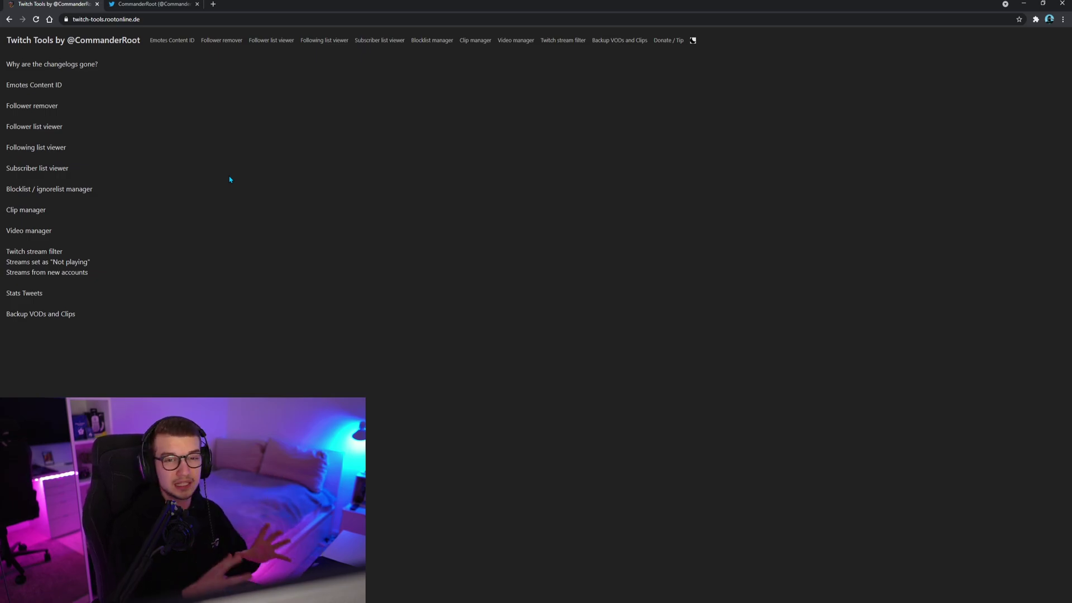
left_click(117, 8)
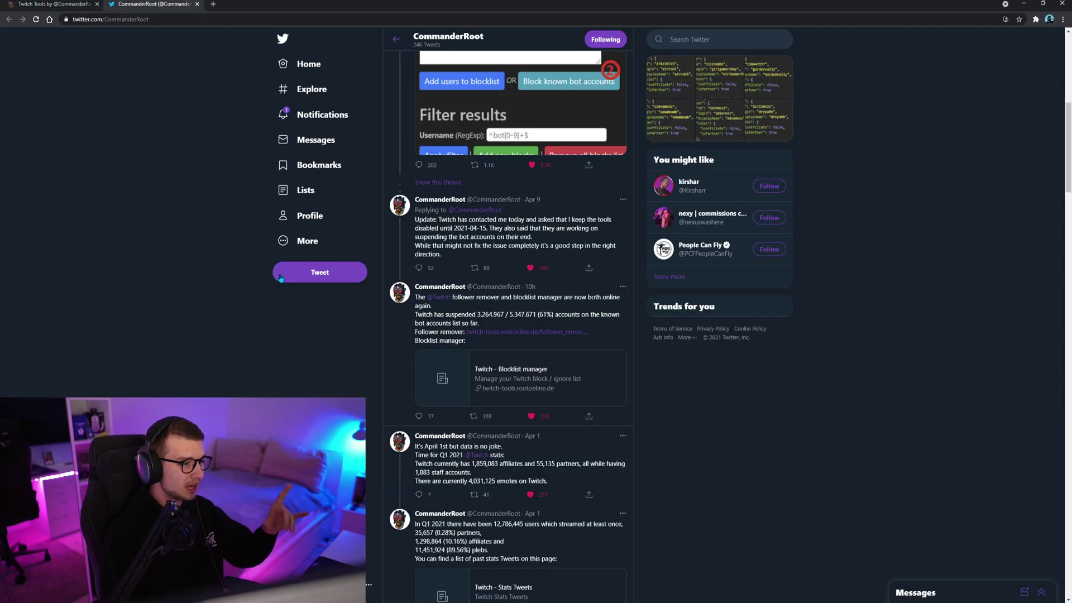
scroll(344, 337, "down", 2)
scroll(345, 338, "down", 1)
scroll(344, 337, "down", 1)
scroll(345, 338, "up", 2)
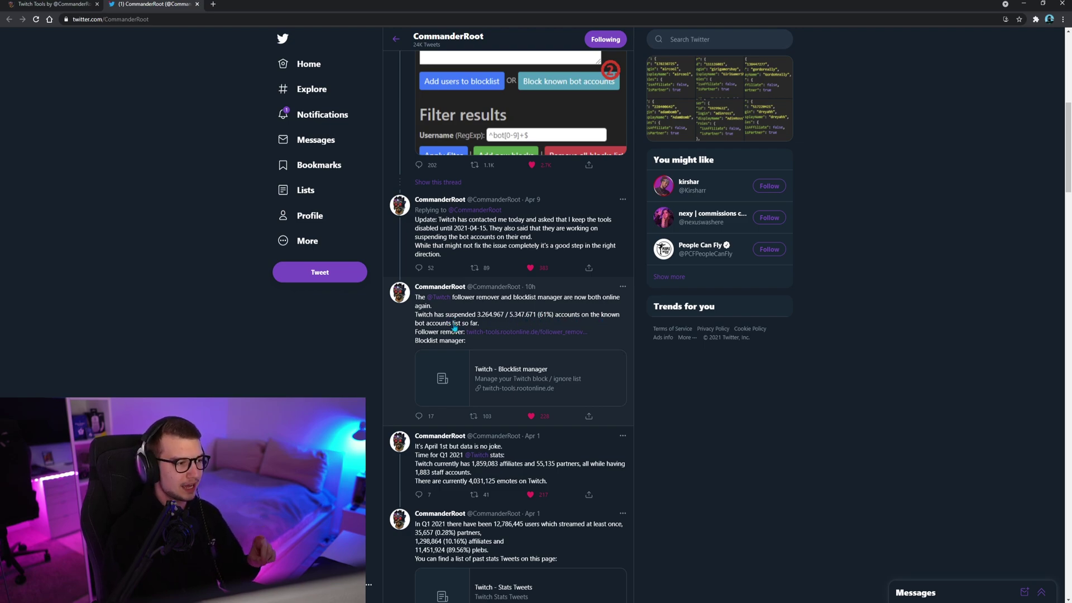
left_click(65, 7)
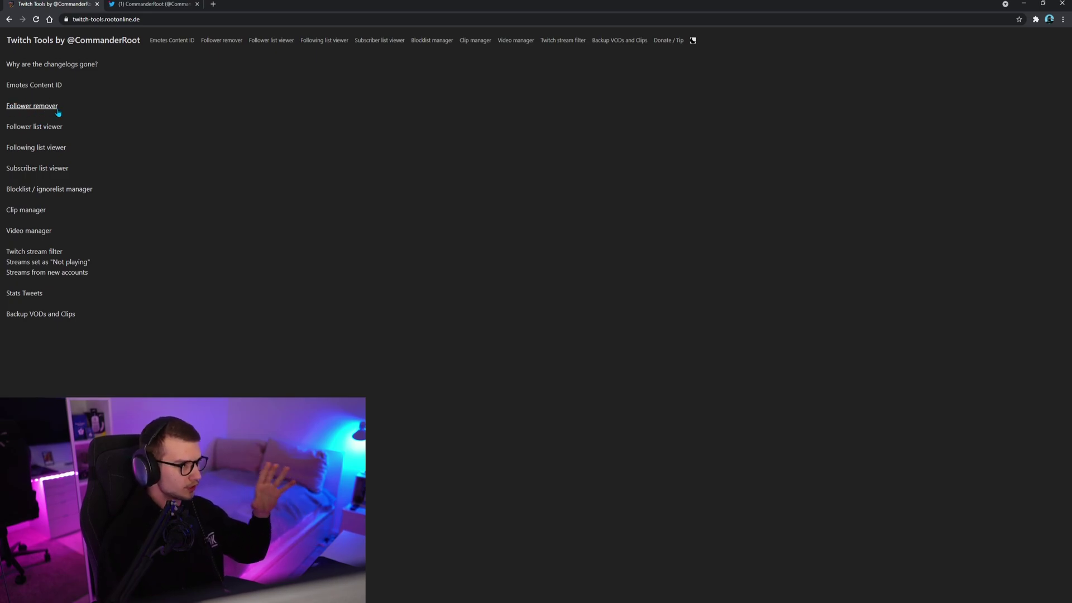
Start the Follower remover and log in via Twitch so all 25,945 followers load
left_click(27, 108)
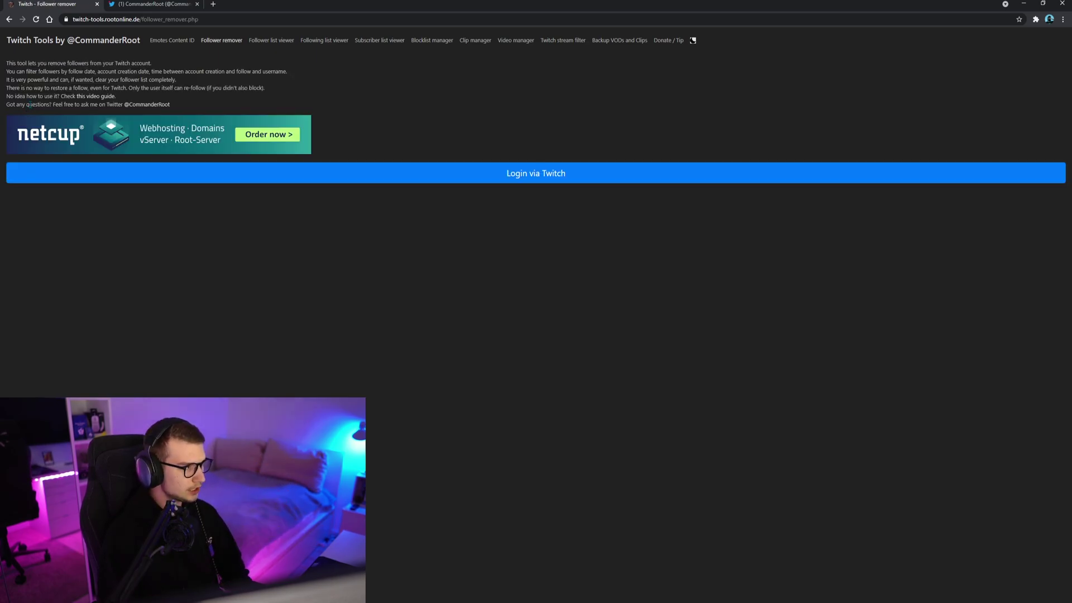
left_click(533, 174)
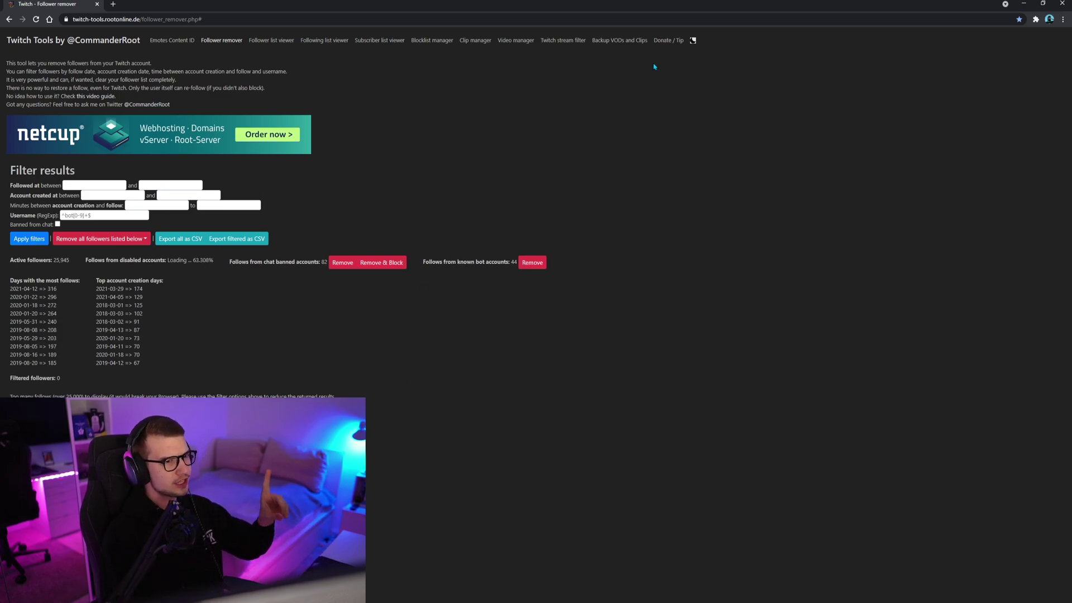
left_click(692, 42)
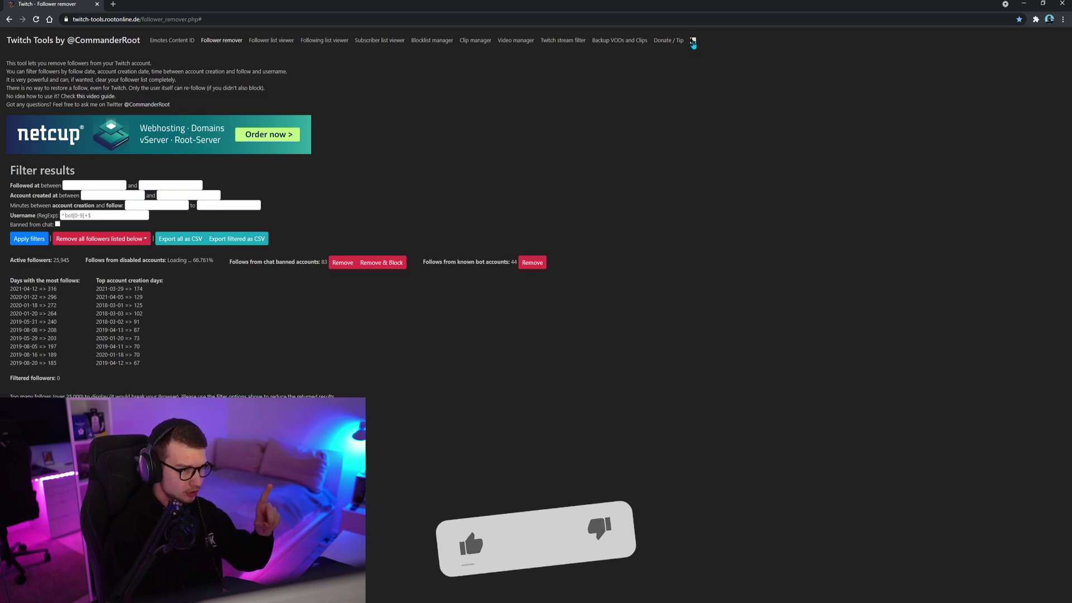
left_click(693, 43)
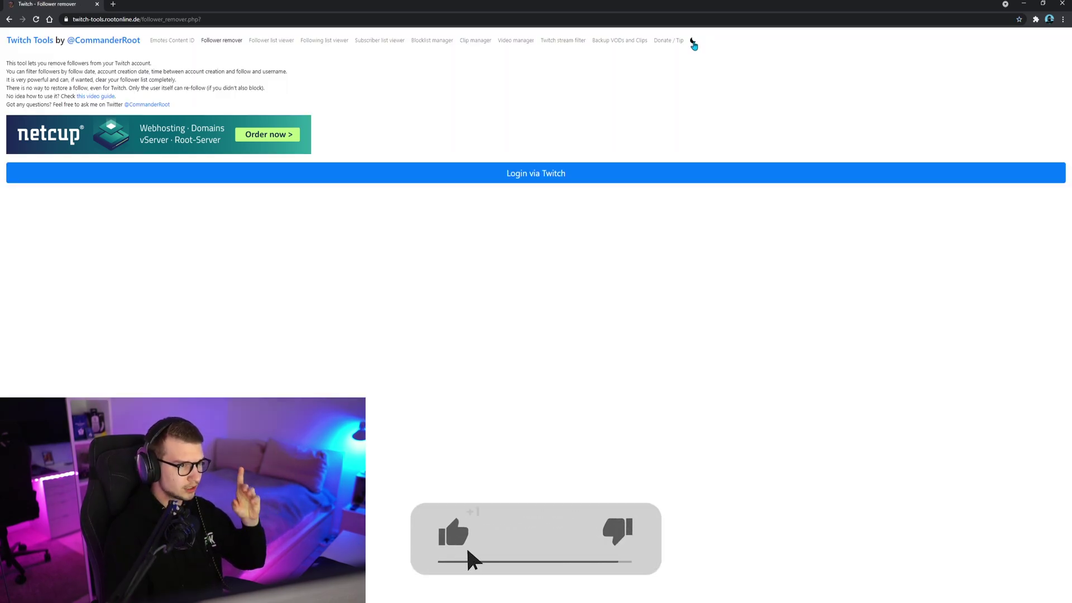
left_click(693, 44)
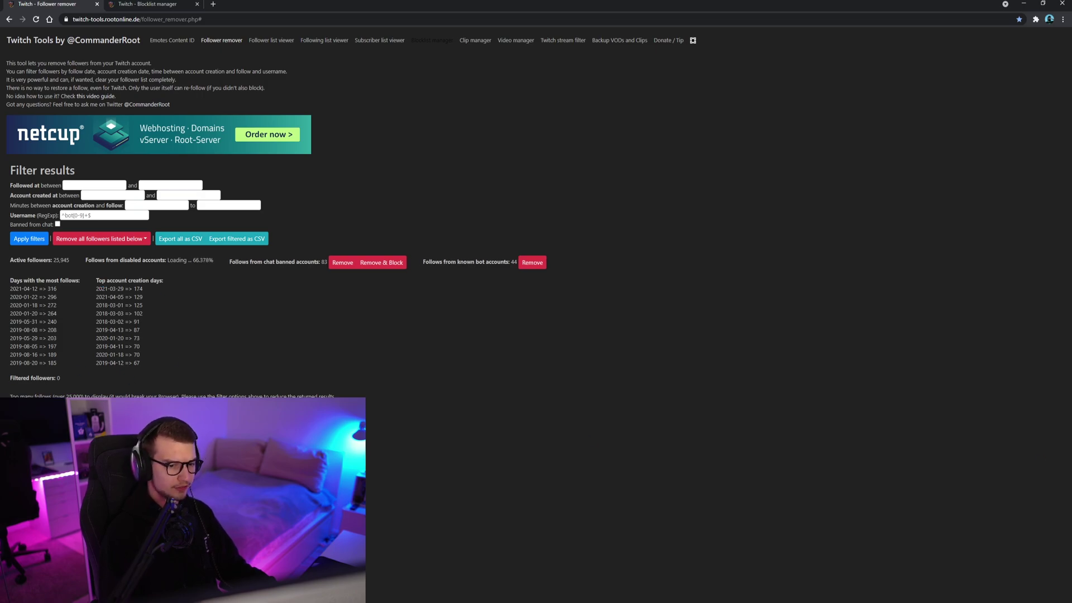
double_click(50, 288)
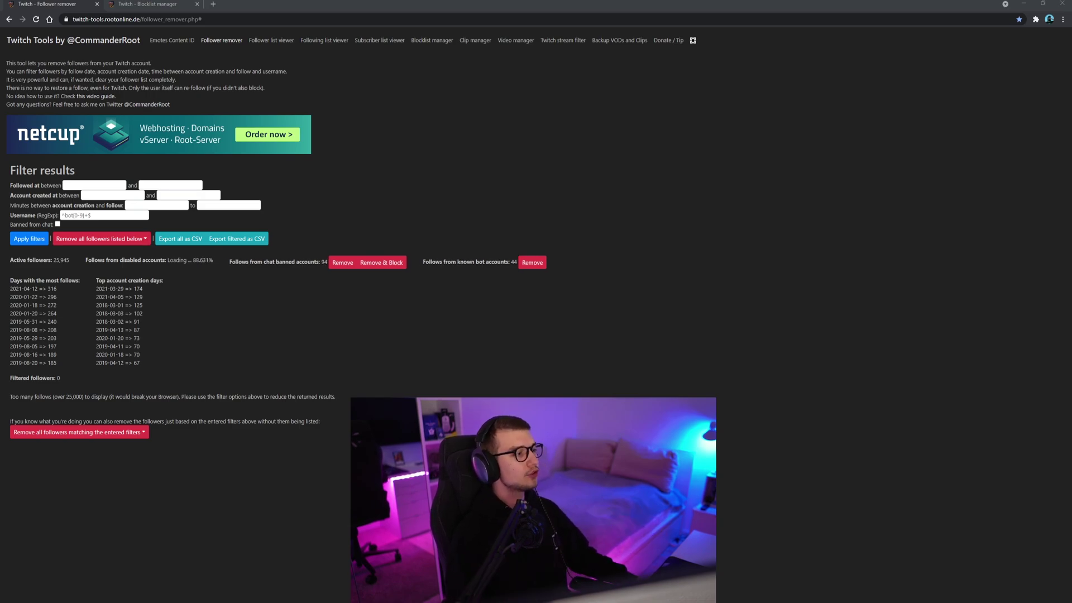
Set the Followed at range to 2021-04-15 from 00:00 to 23:45
left_click(80, 185)
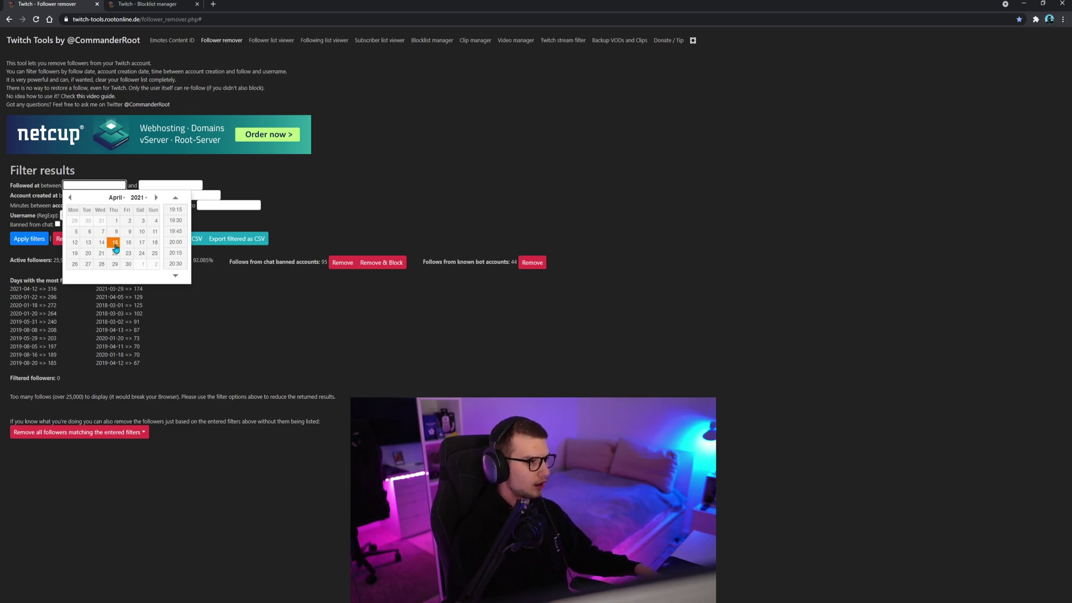
left_click(115, 244)
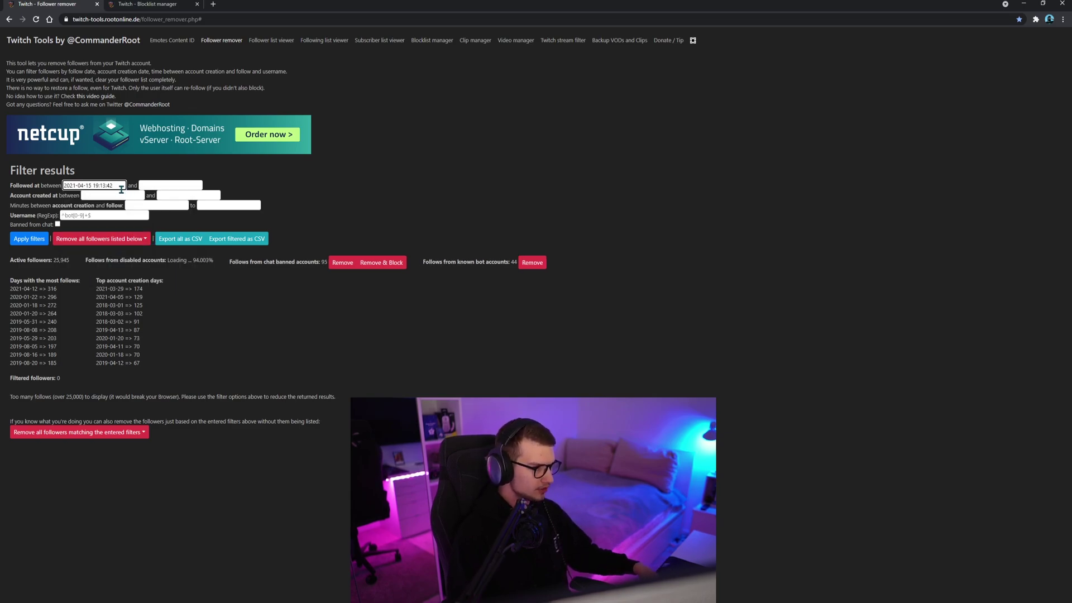
left_click(91, 186)
key("BackSpace")
type("4")
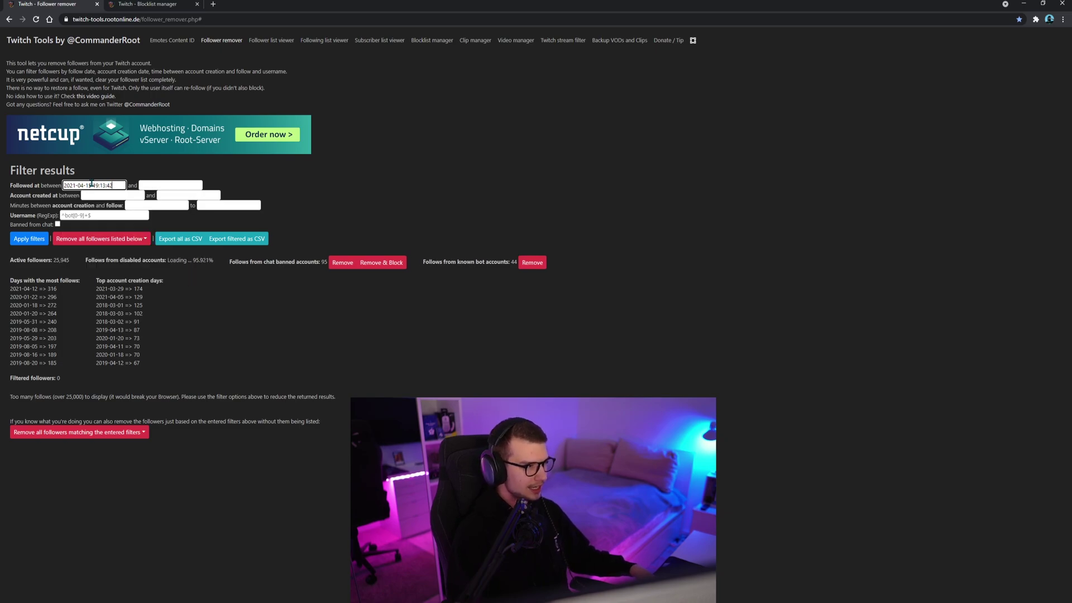
left_click(112, 185)
left_click(176, 201)
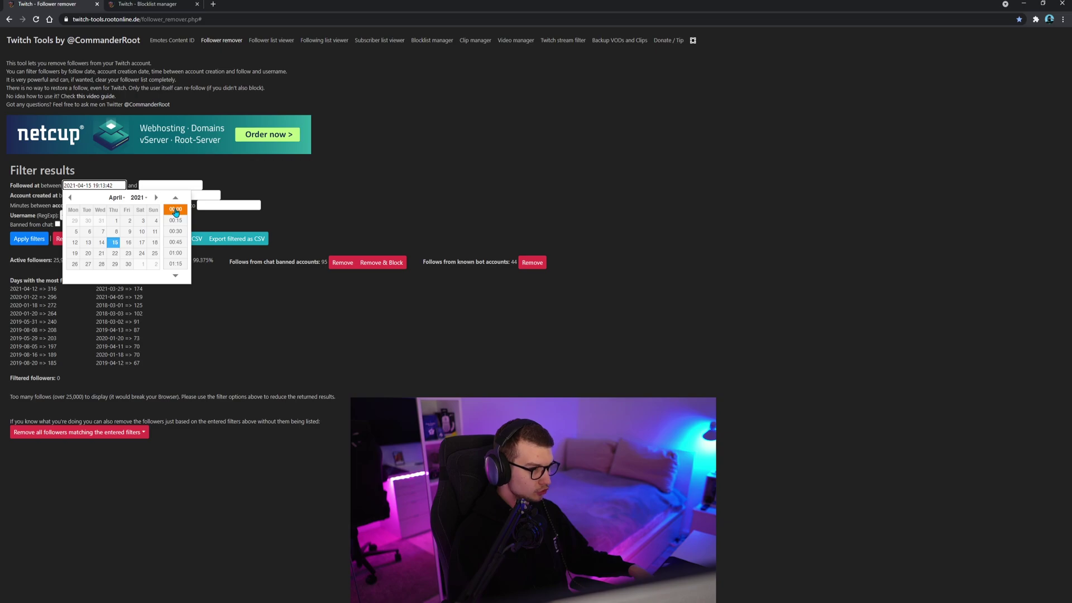
left_click(176, 211)
left_click(179, 186)
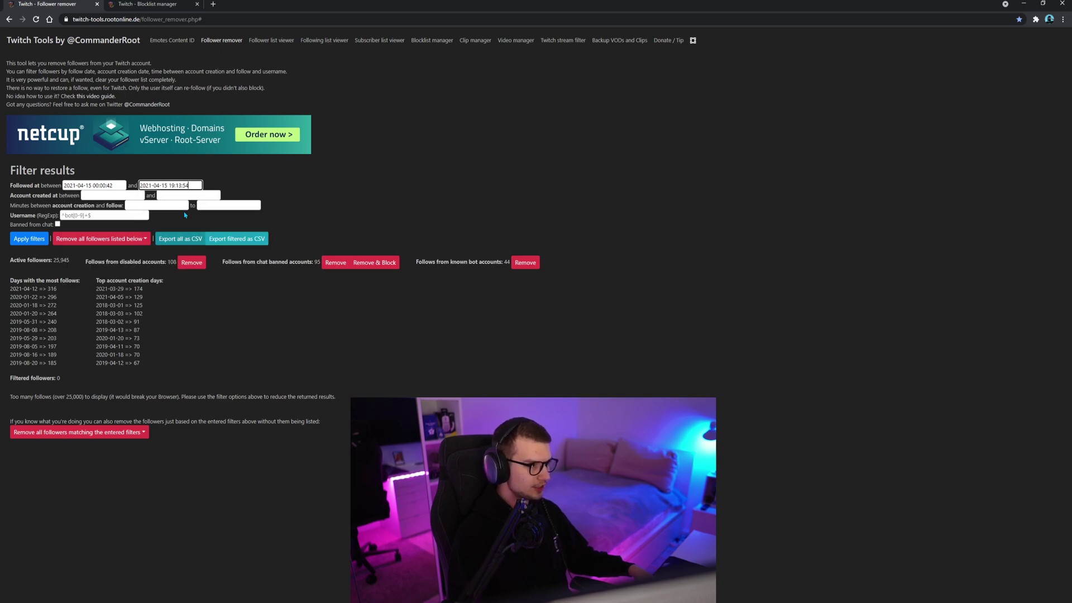
left_click(198, 186)
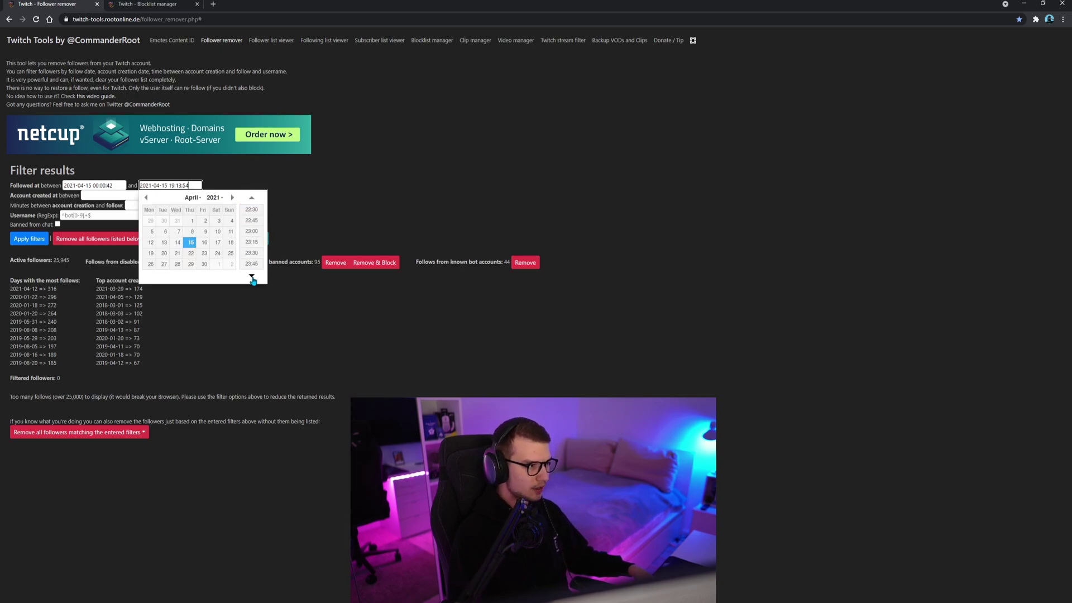
left_click(252, 264)
left_click(29, 239)
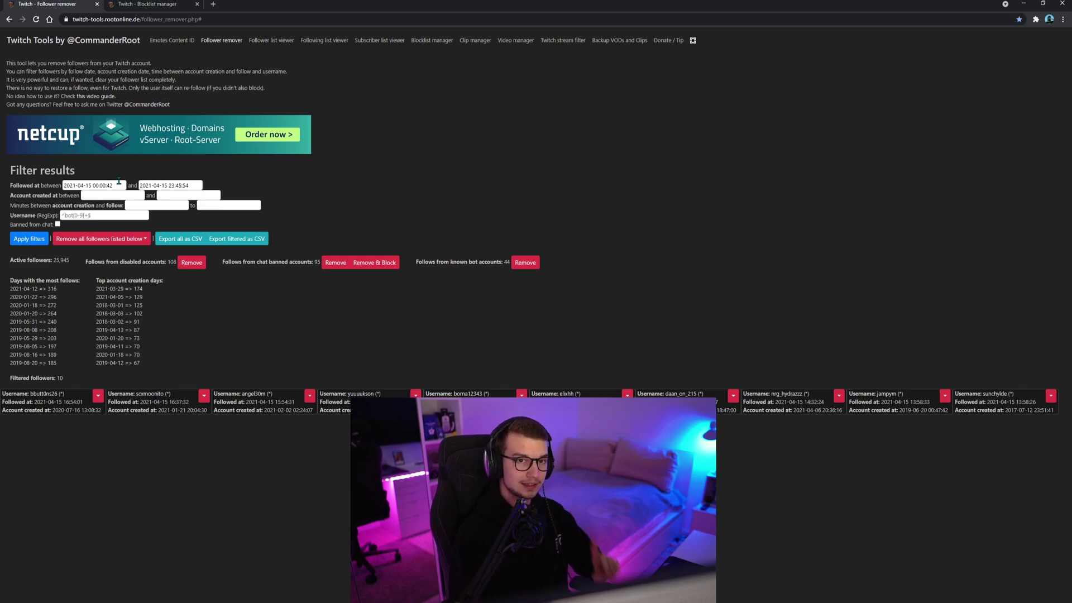
left_click(97, 186)
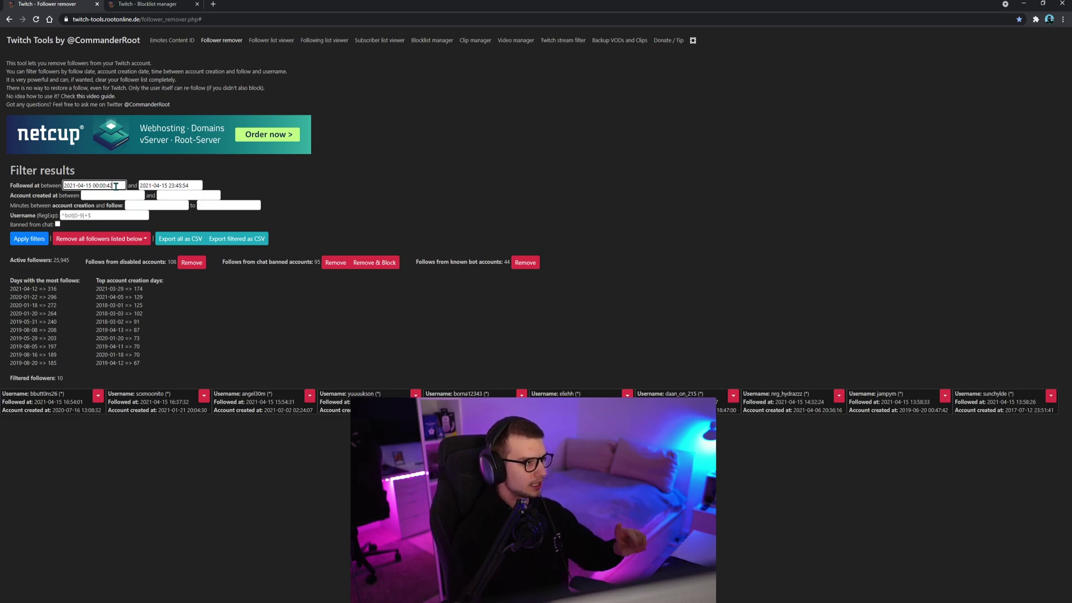
left_click(102, 243)
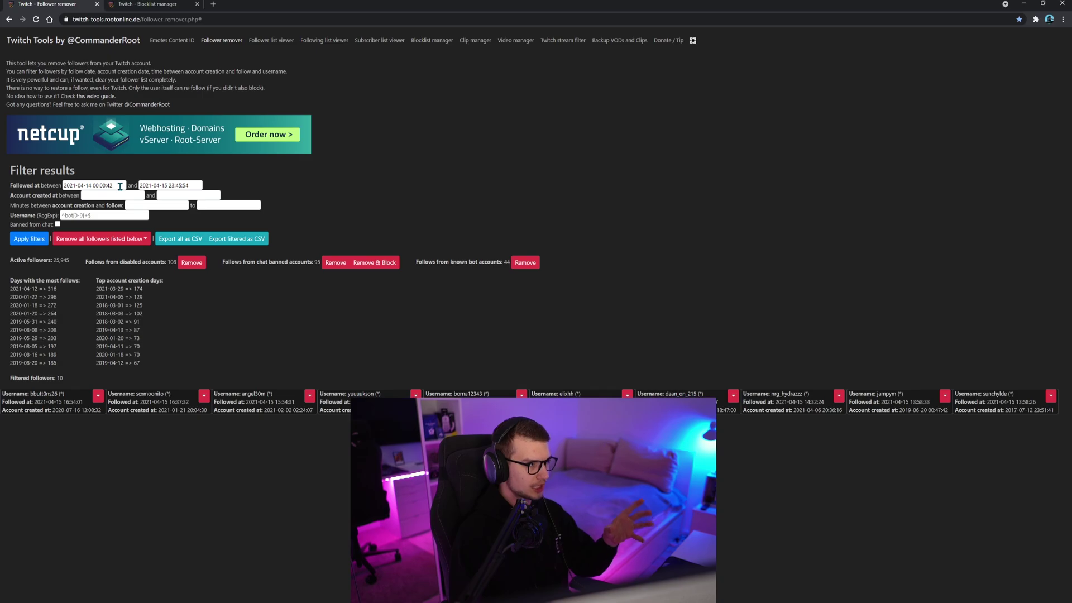
left_click(168, 186)
left_click(34, 288)
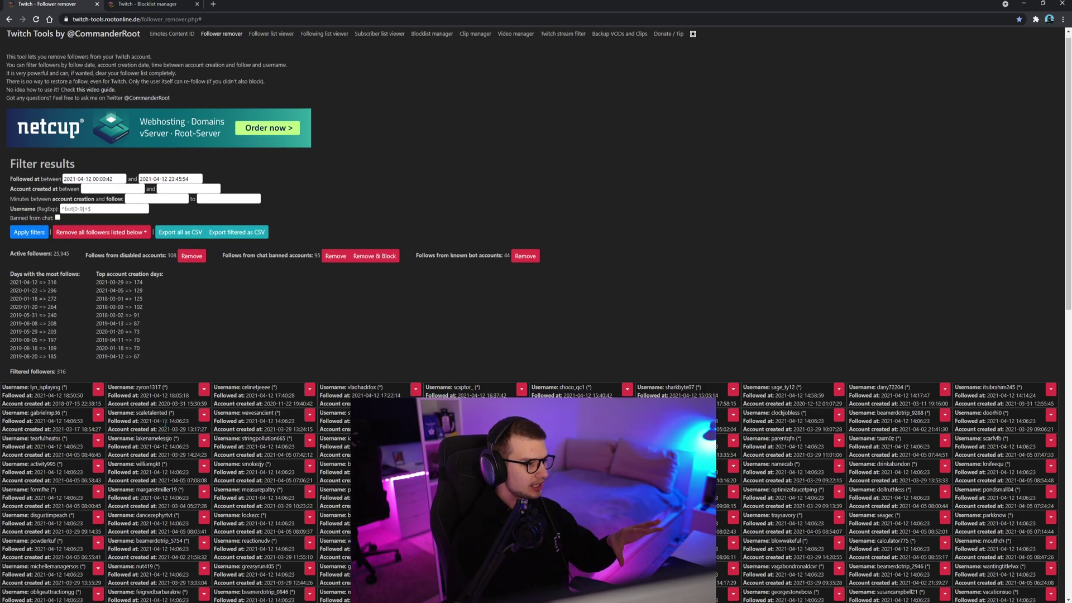
scroll(94, 185, "down", 10)
scroll(536, 209, "up", 5)
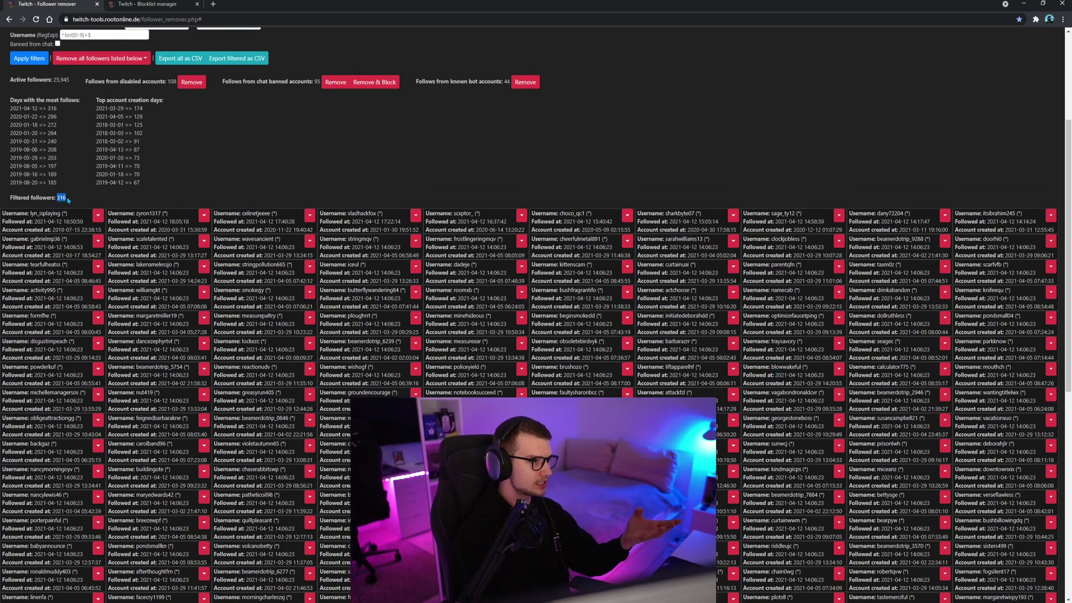
scroll(63, 198, "down", 1)
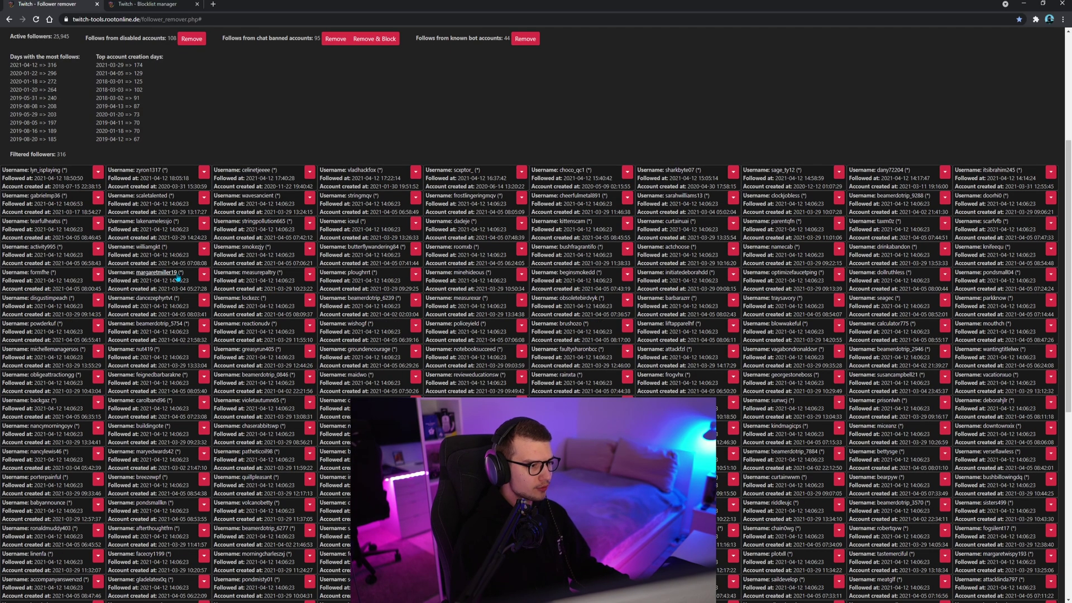
left_click(414, 350)
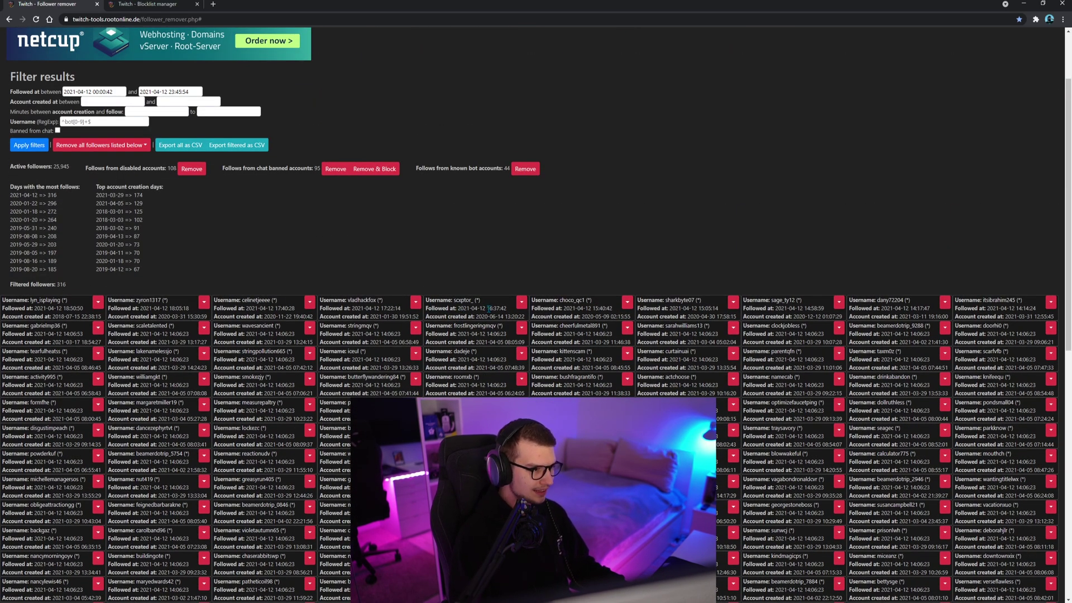
scroll(490, 309, "down", 1)
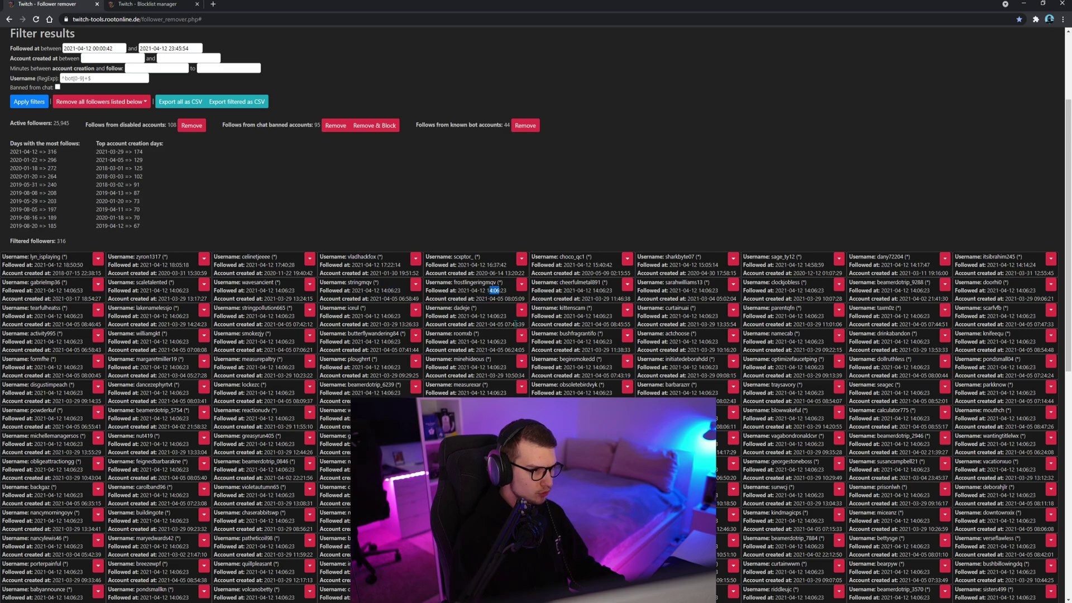
scroll(498, 290, "down", 5)
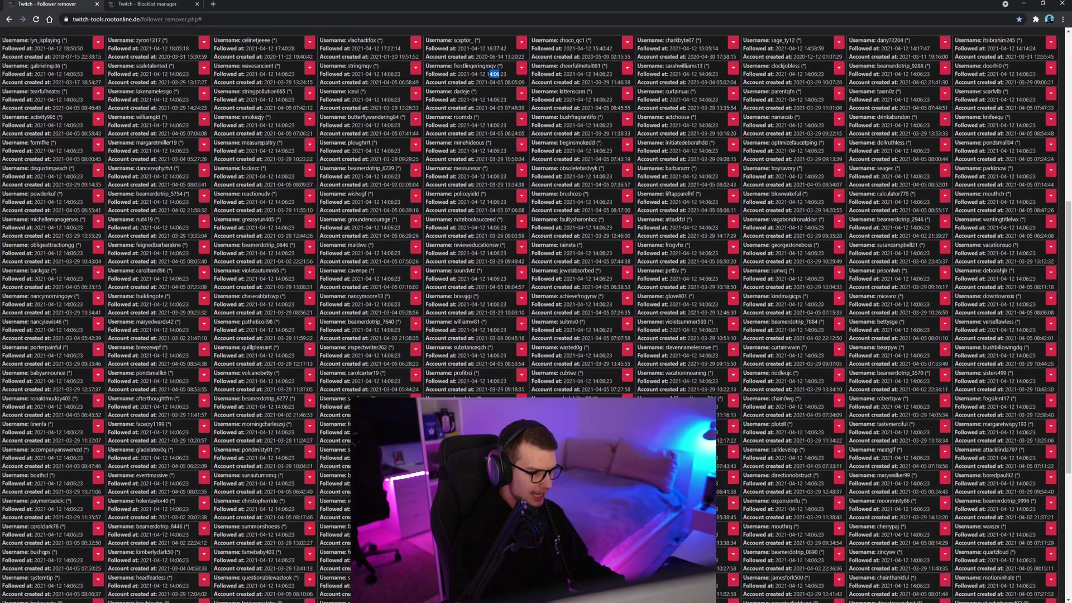
scroll(497, 290, "down", 3)
scroll(497, 290, "down", 2)
scroll(497, 290, "down", 1)
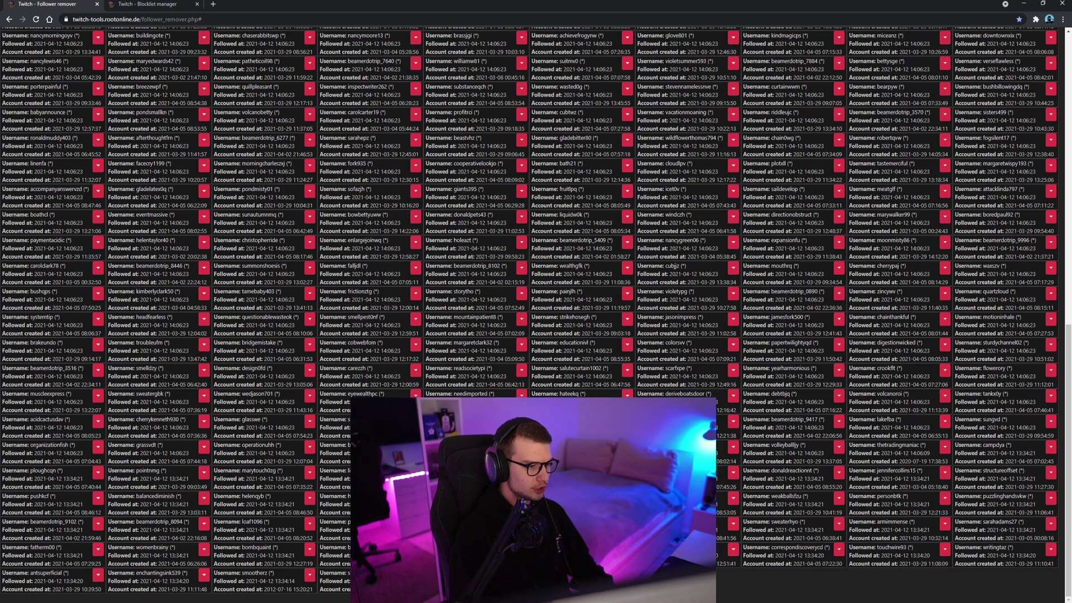
Narrow the Followed at times to 14:06:21–14:06:30 and apply the filter
key("Home")
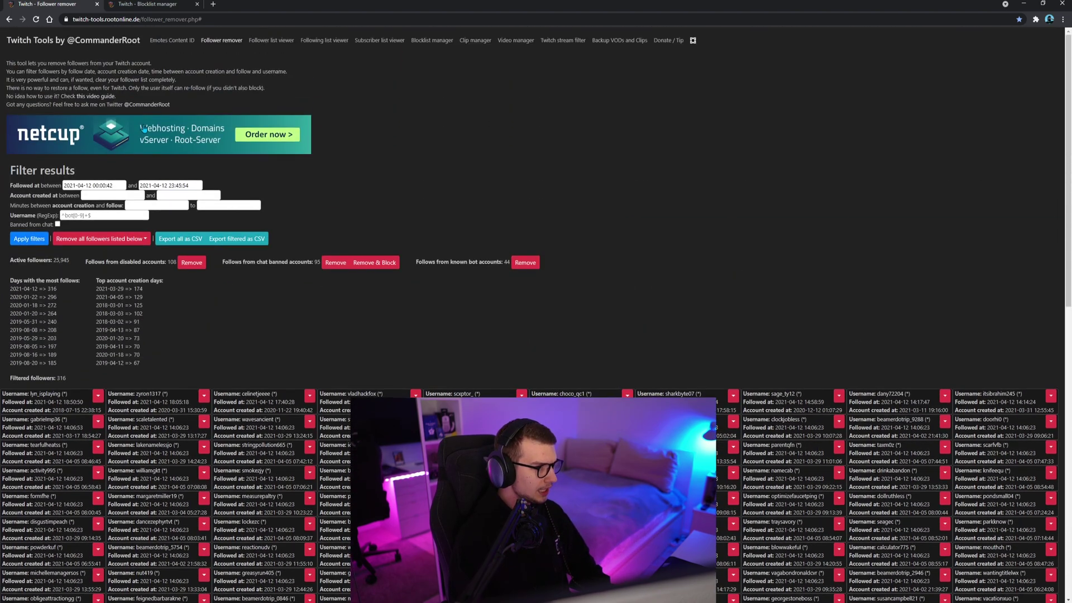
left_click_drag(120, 184, 91, 185)
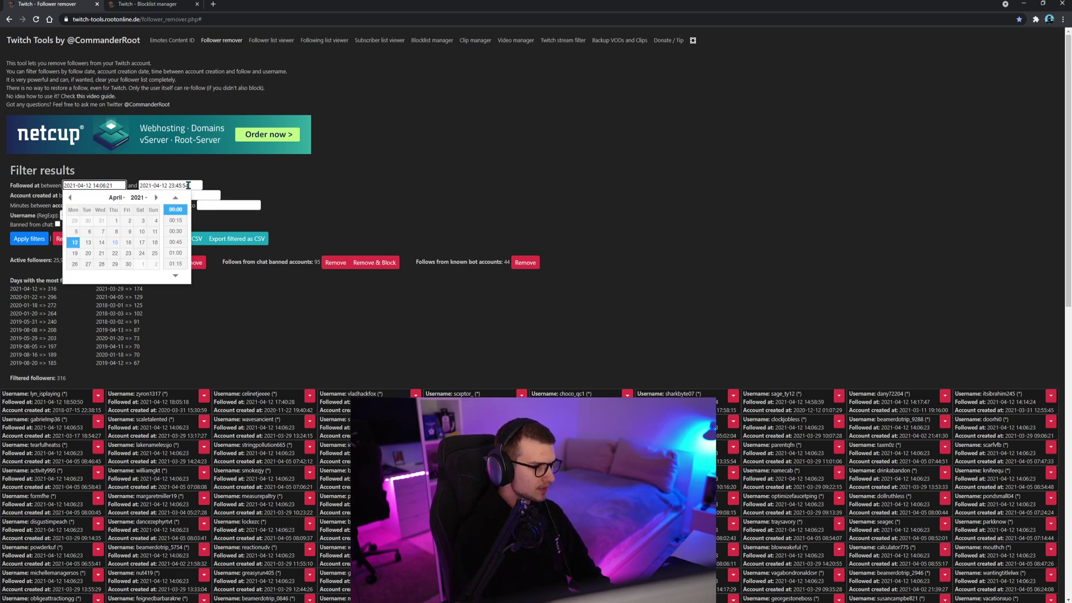
left_click_drag(189, 185, 167, 185)
type("14:06:30")
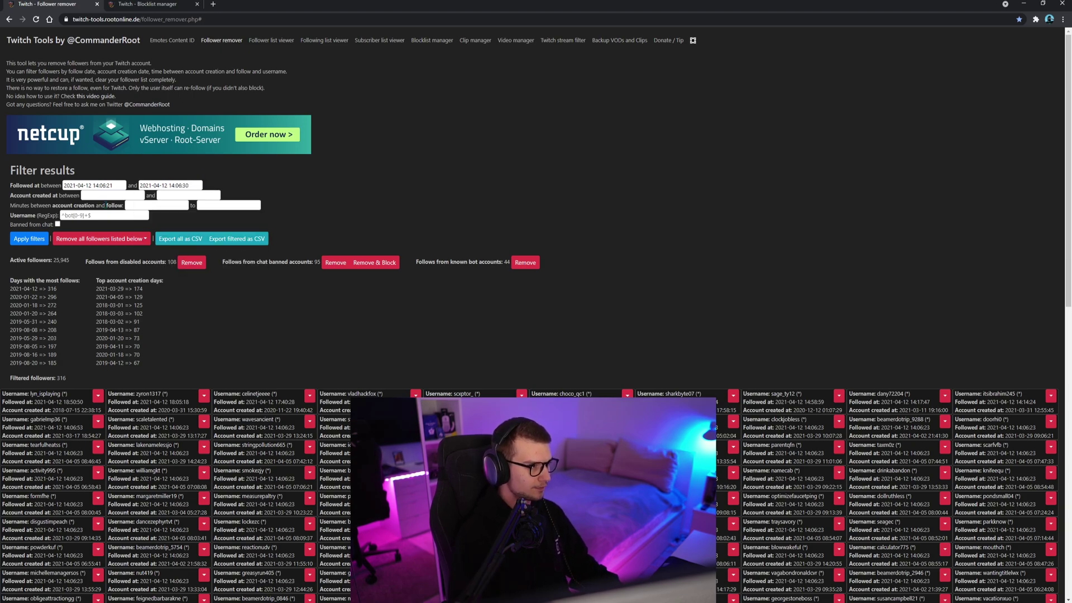
left_click(27, 239)
scroll(560, 205, "down", 5)
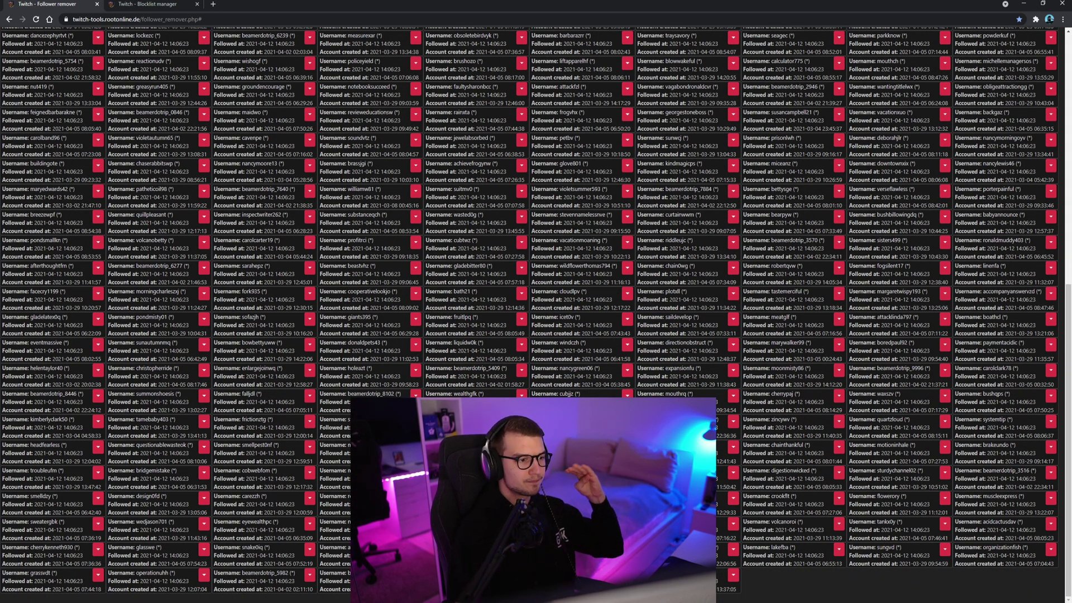
scroll(536, 201, "up", 5)
scroll(536, 335, "down", 1)
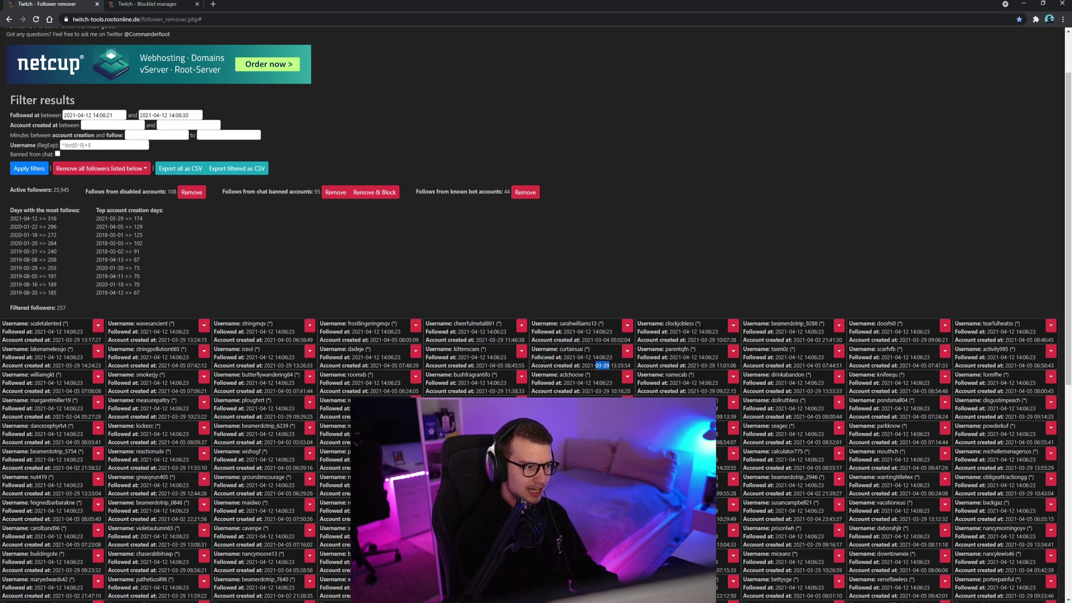
Set Account created at to 2021-03-29 from 00:00:00 to 23:45:00 and apply, leaving 117 followers
left_click_drag(502, 340, 476, 340)
key("ctrl+c")
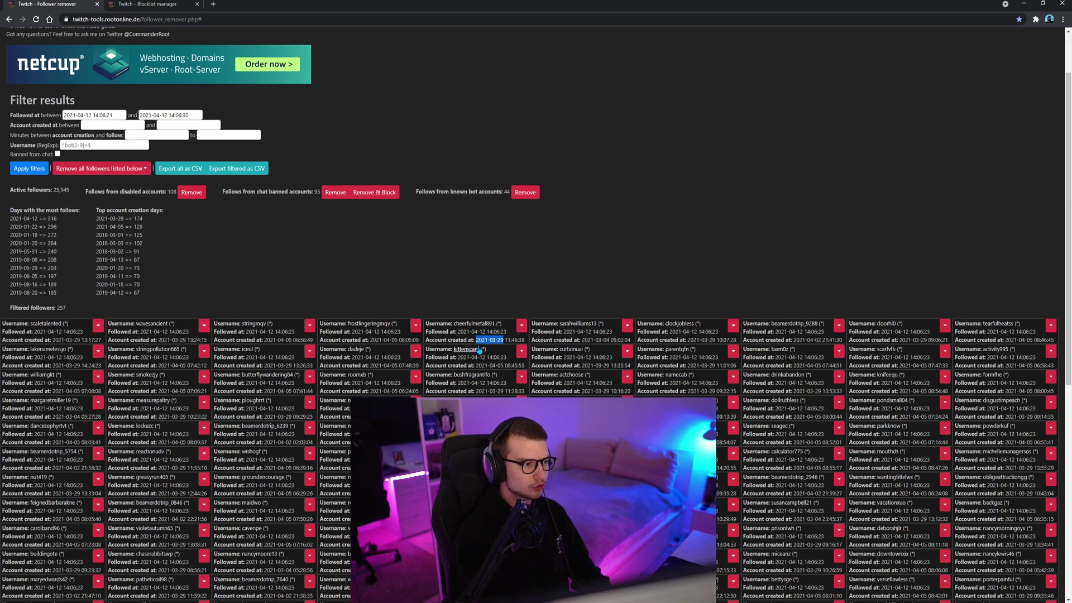
scroll(335, 293, "up", 2)
left_click(98, 196)
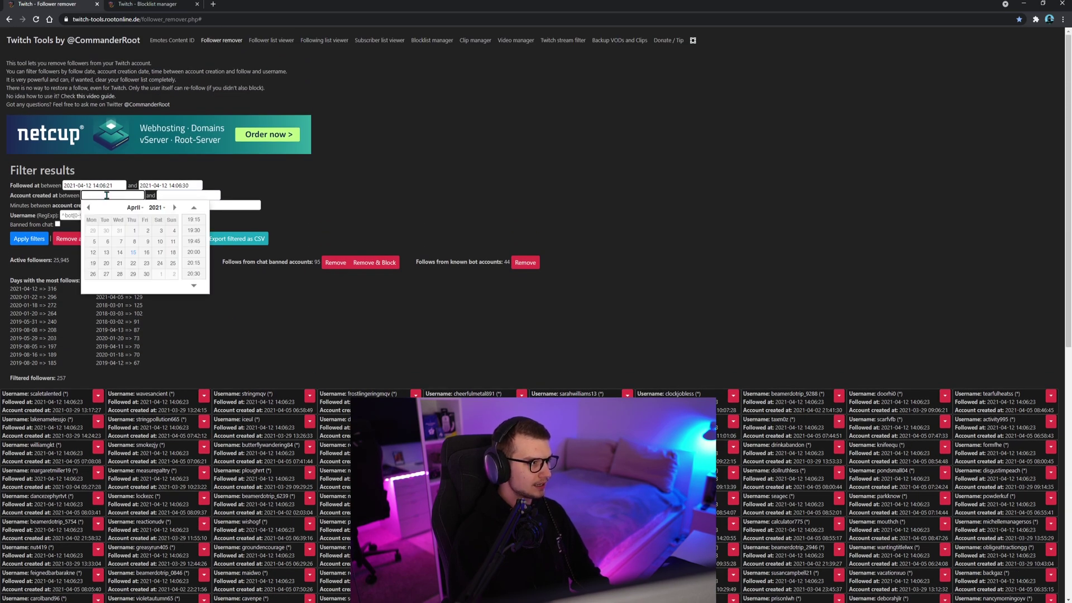
left_click(162, 197)
key("ctrl+v")
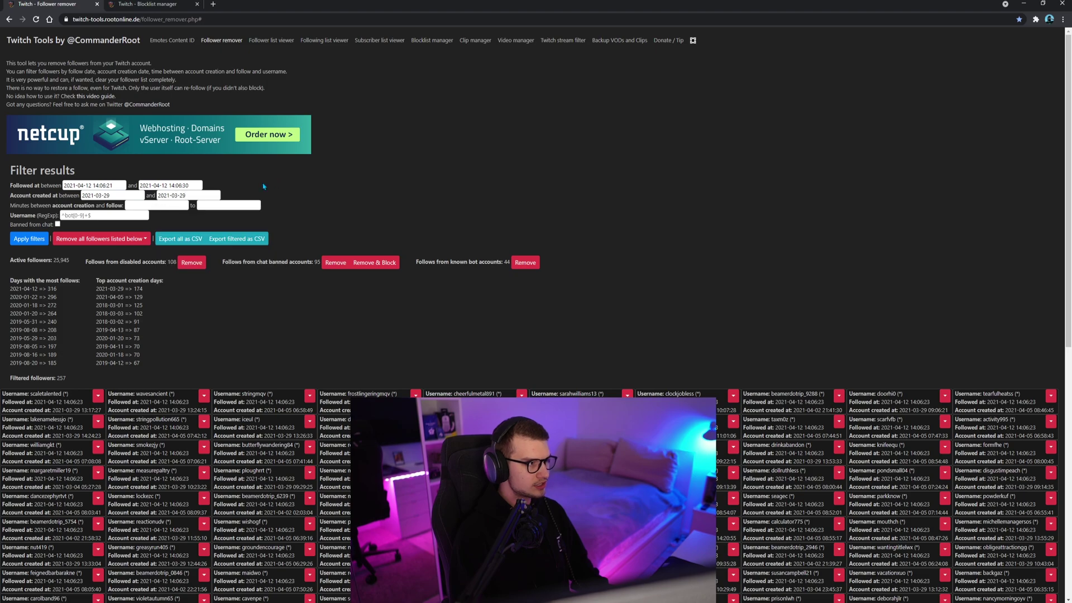
left_click(30, 238)
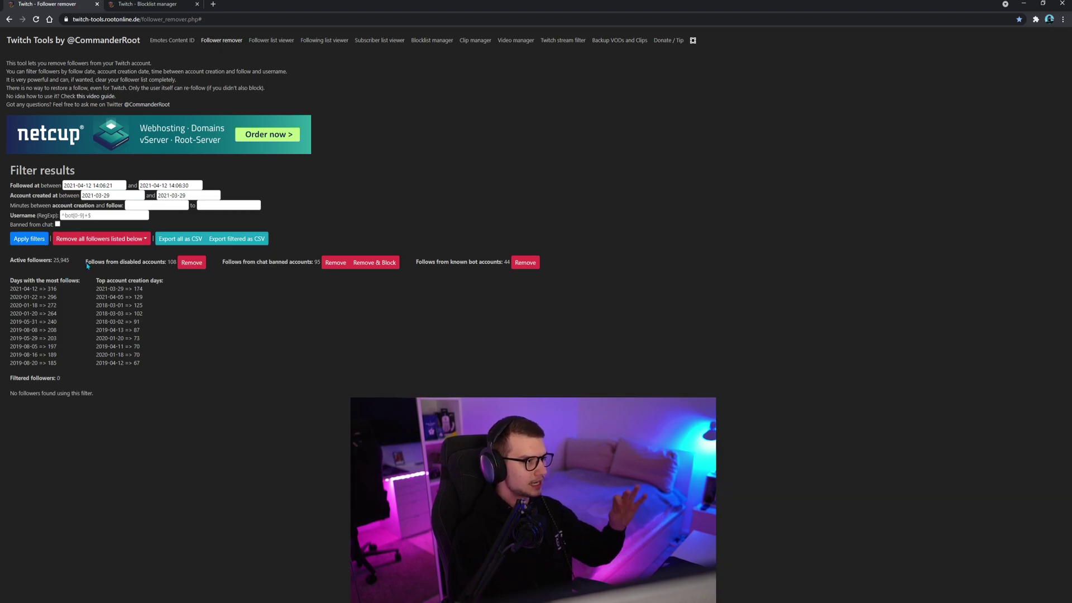
left_click(122, 194)
left_click(185, 219)
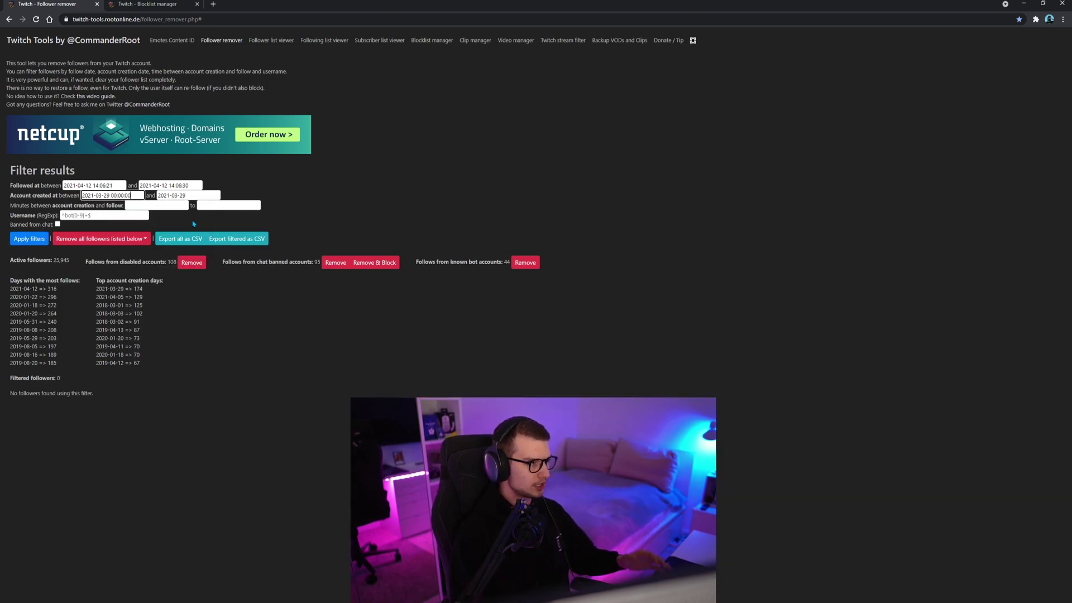
left_click(196, 196)
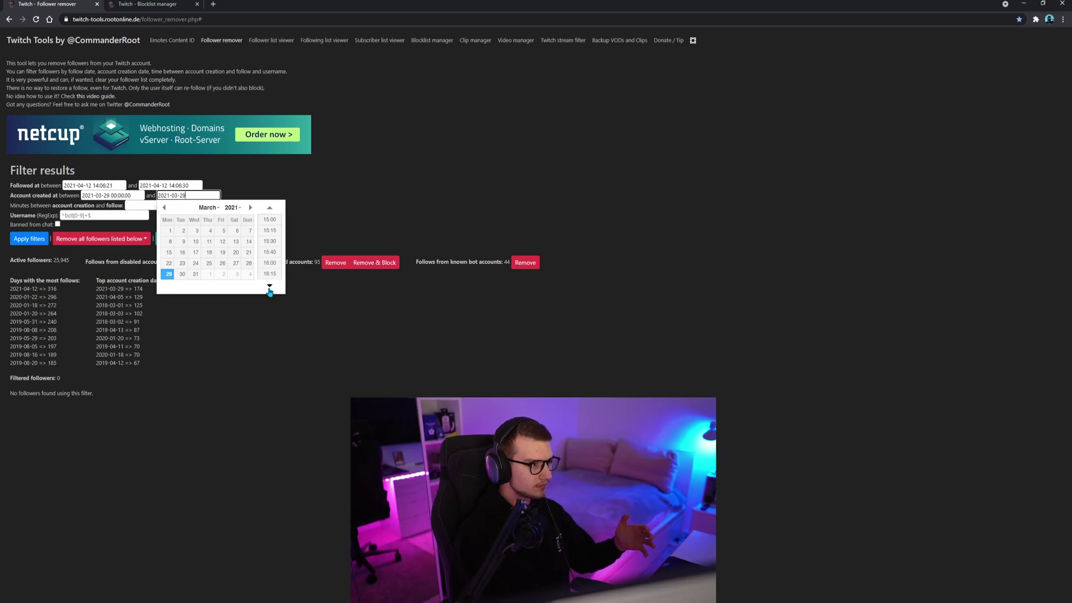
left_click(269, 273)
left_click(29, 239)
scroll(156, 365, "down", 2)
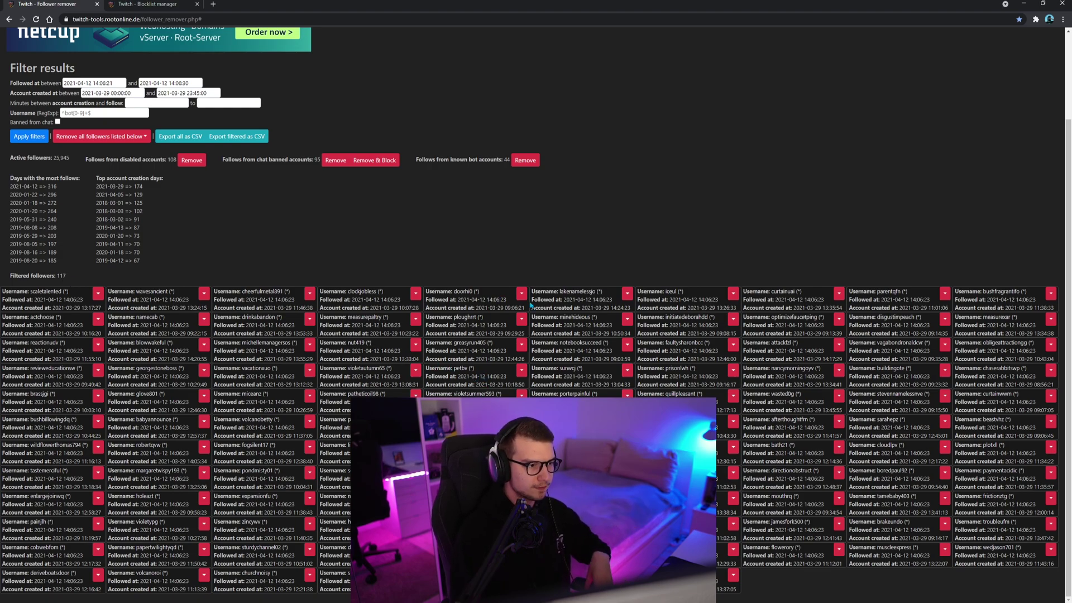
left_click(620, 333)
scroll(561, 338, "up", 2)
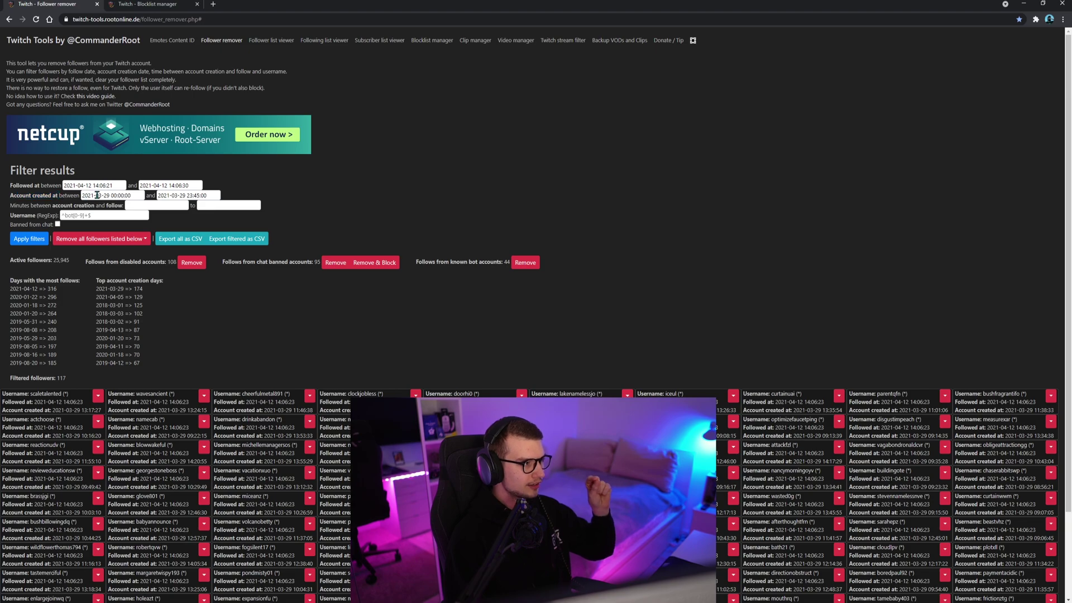
scroll(192, 194, "down", 1)
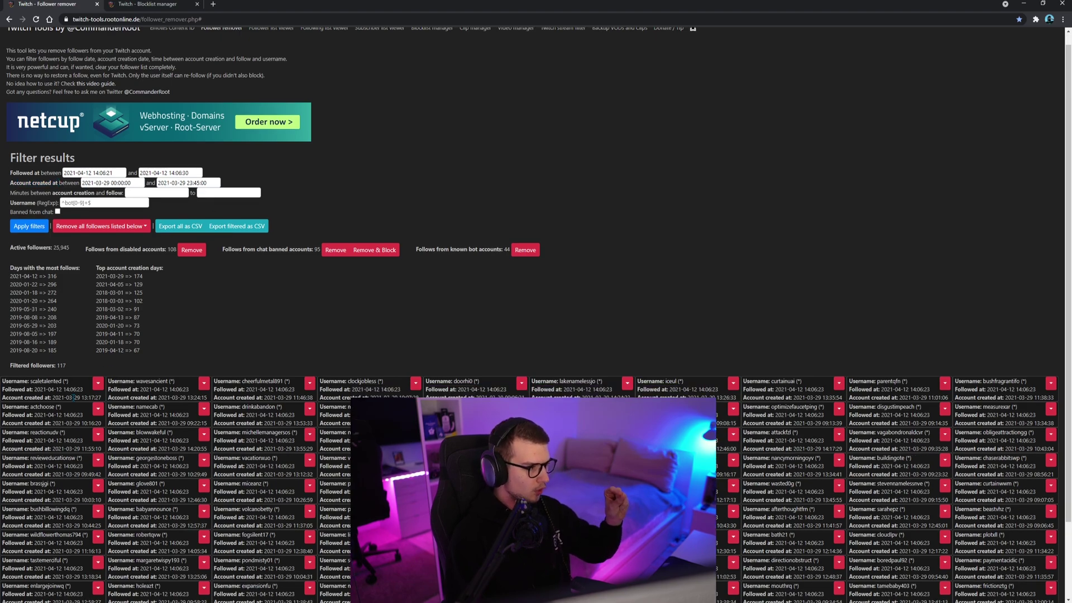
scroll(359, 240, "down", 1)
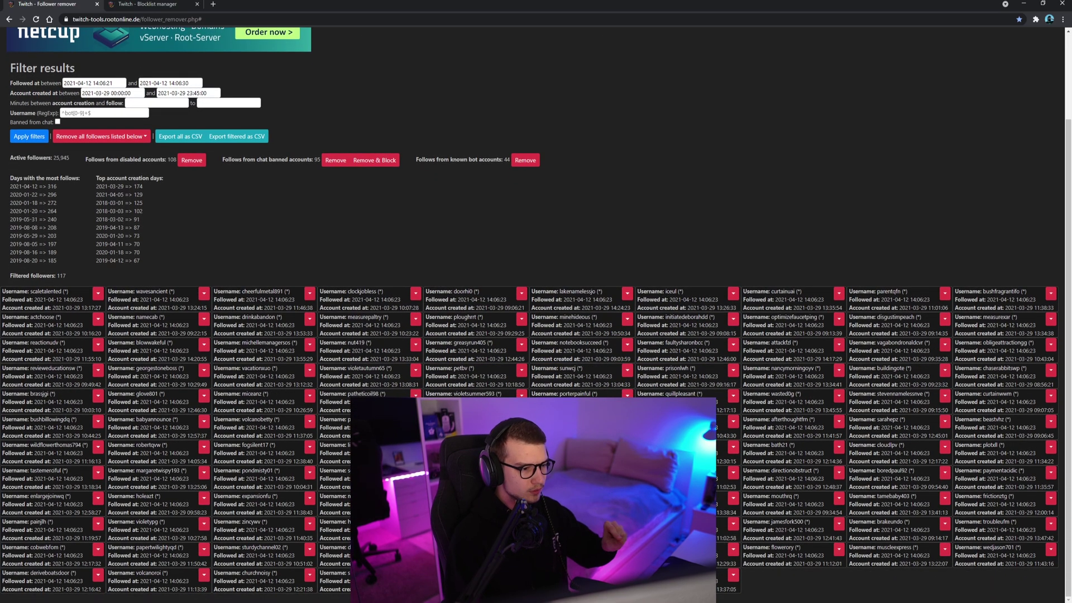
scroll(358, 239, "up", 2)
scroll(624, 369, "down", 2)
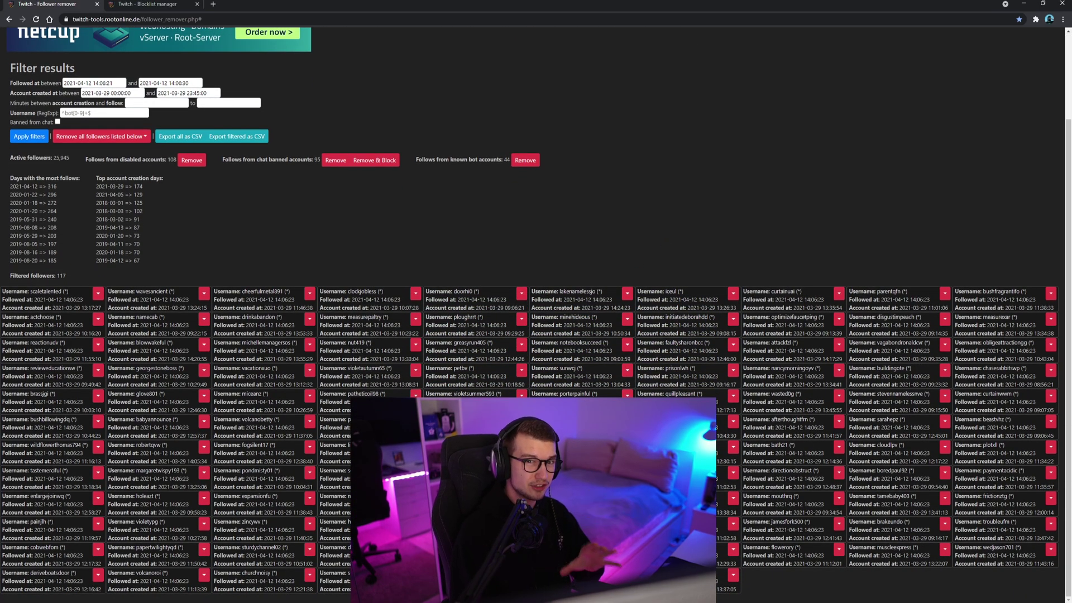
scroll(536, 318, "up", 2)
scroll(536, 319, "down", 2)
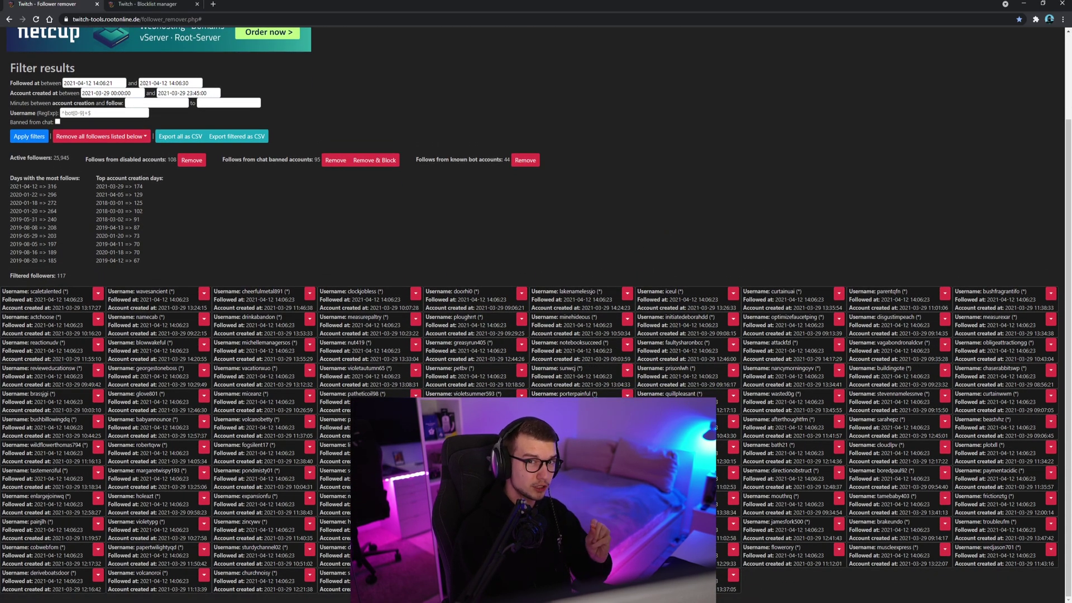
scroll(359, 335, "up", 2)
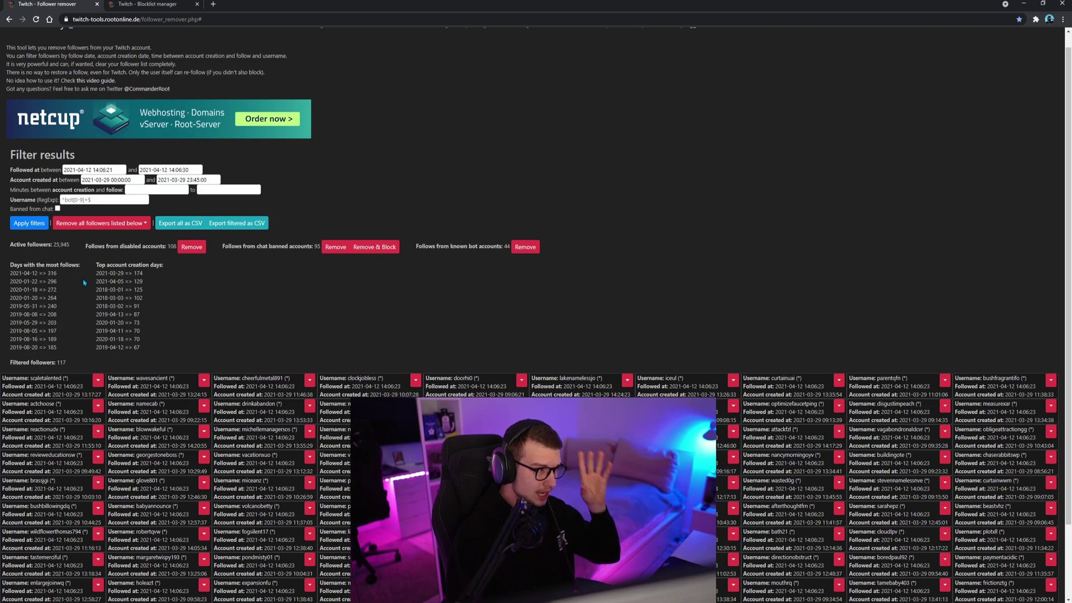
Remove the 117 listed followers with 'Just remove followers' and confirm
double_click(59, 362)
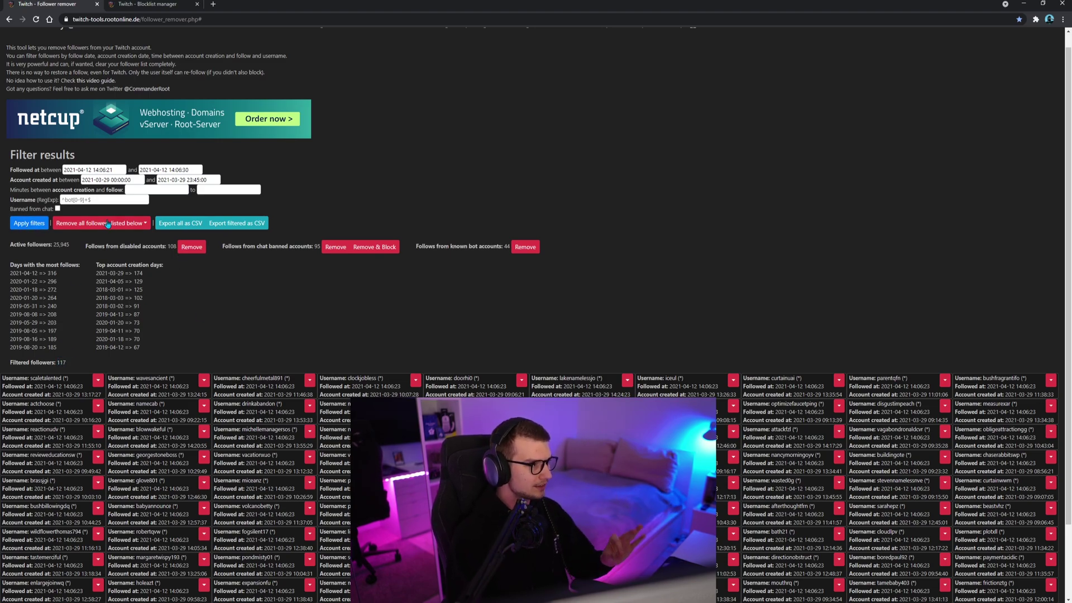
scroll(82, 224, "up", 1)
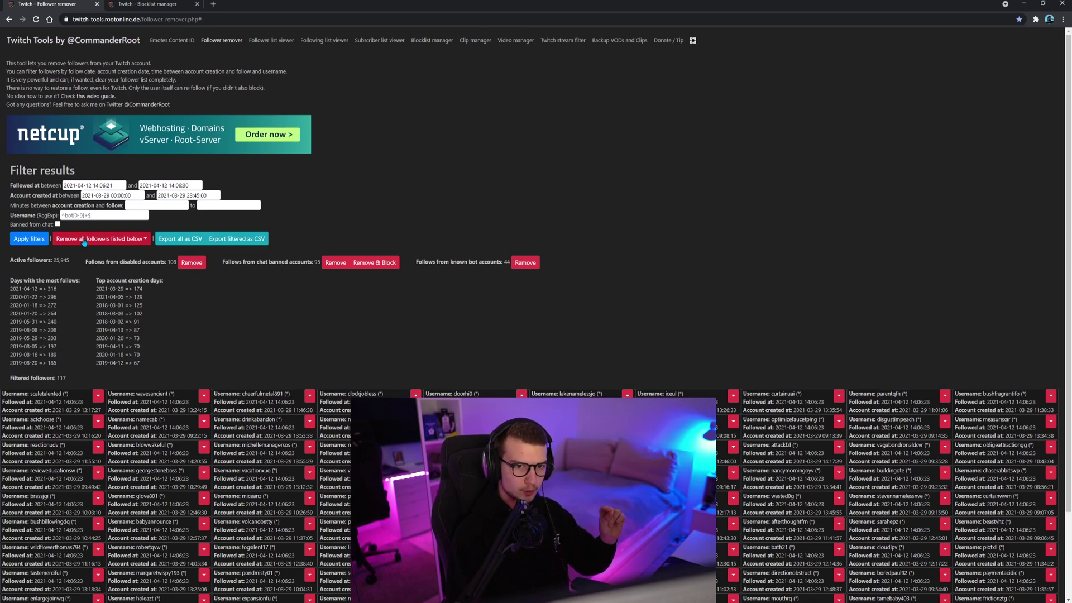
left_click(84, 241)
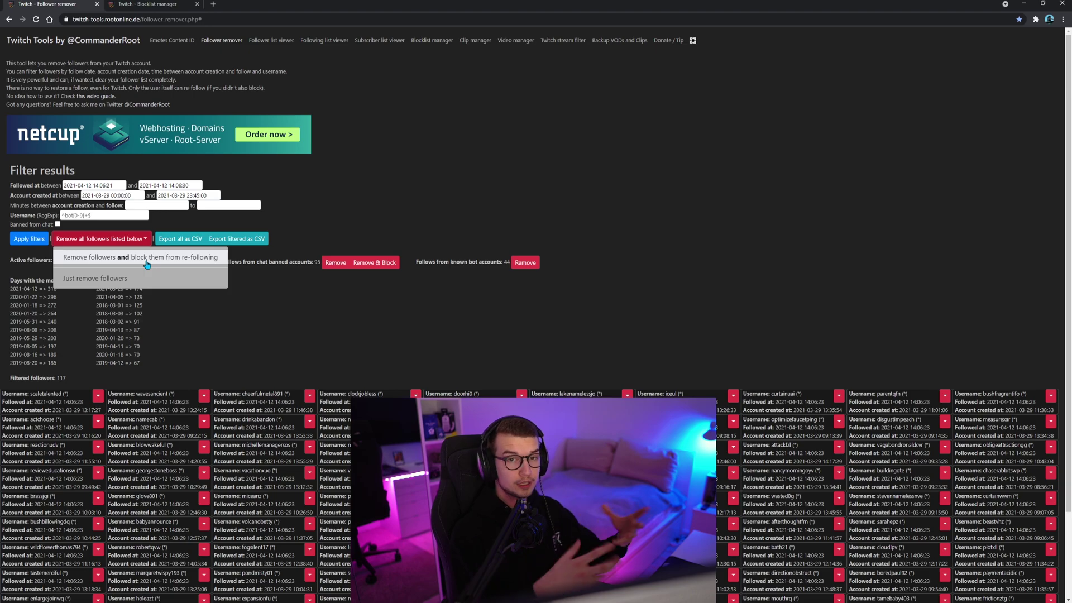
left_click(80, 281)
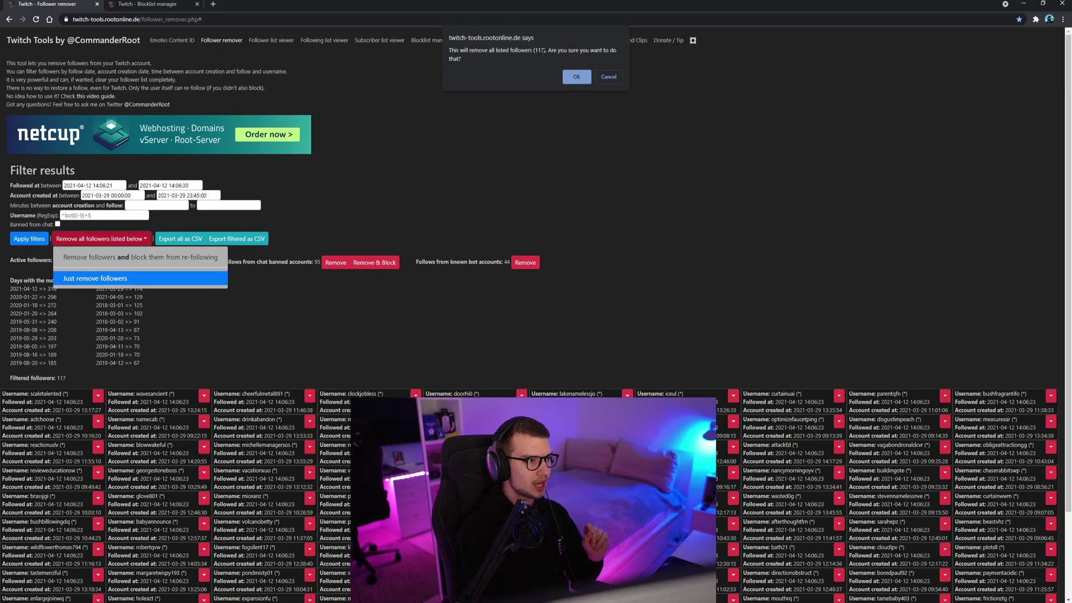
left_click(577, 78)
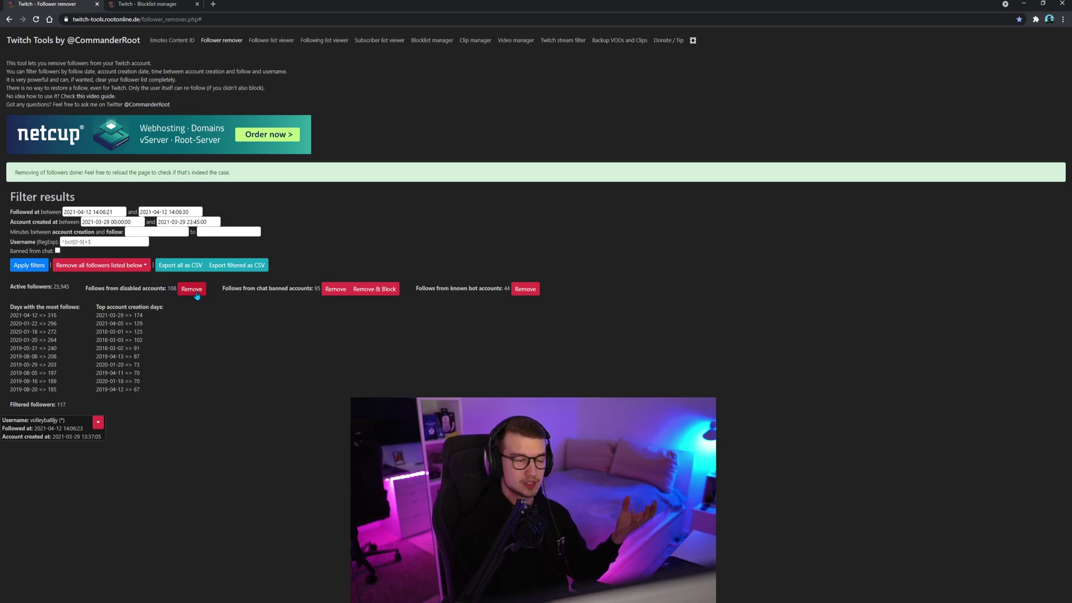
Remove the 44 follows from known bot accounts and confirm the removal
left_click(195, 293)
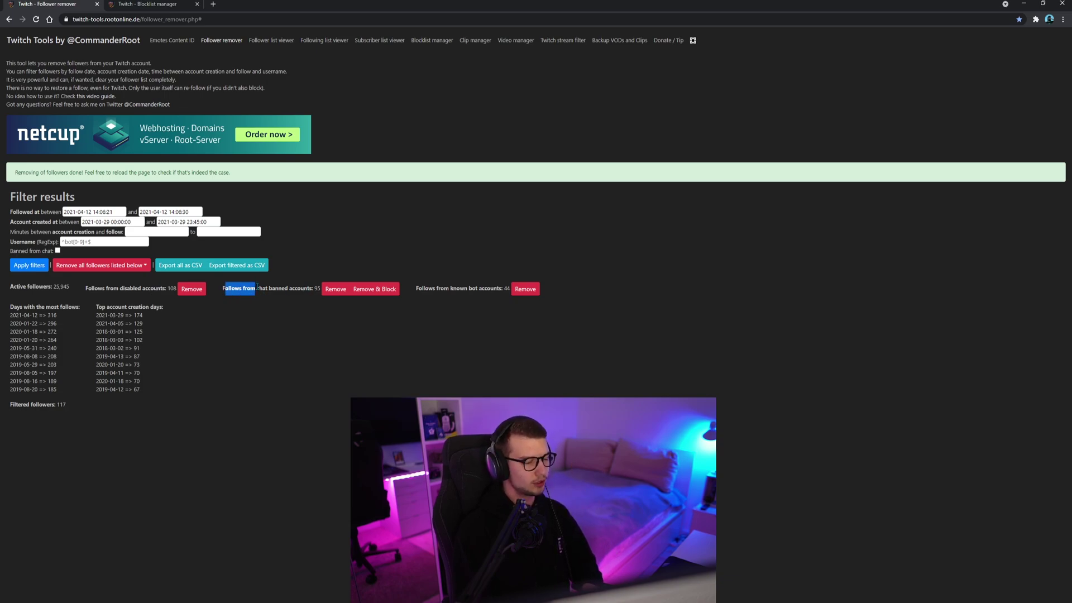
left_click(258, 287)
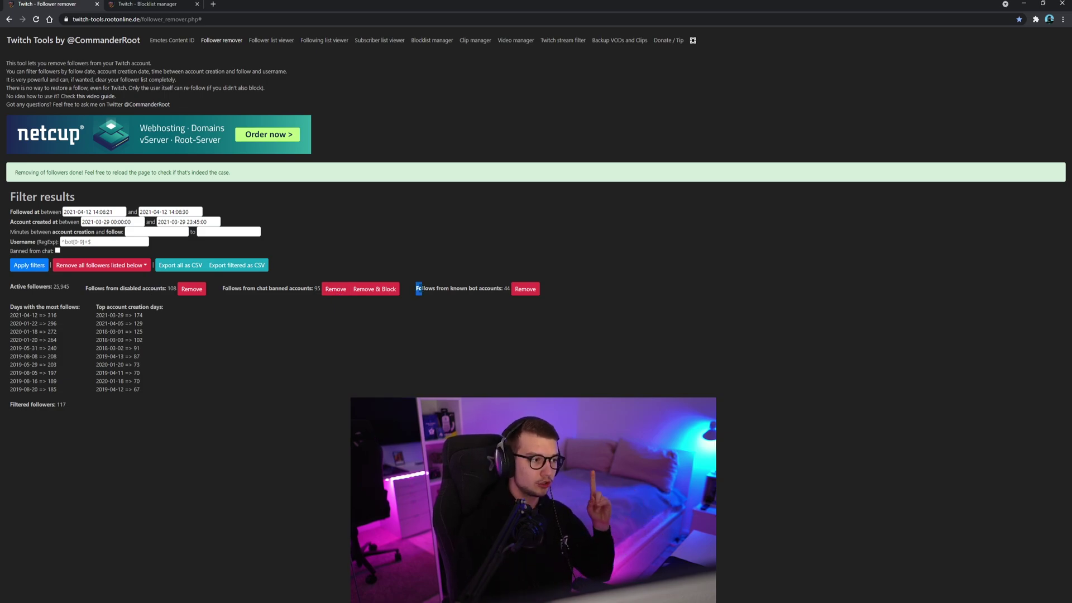
double_click(420, 289)
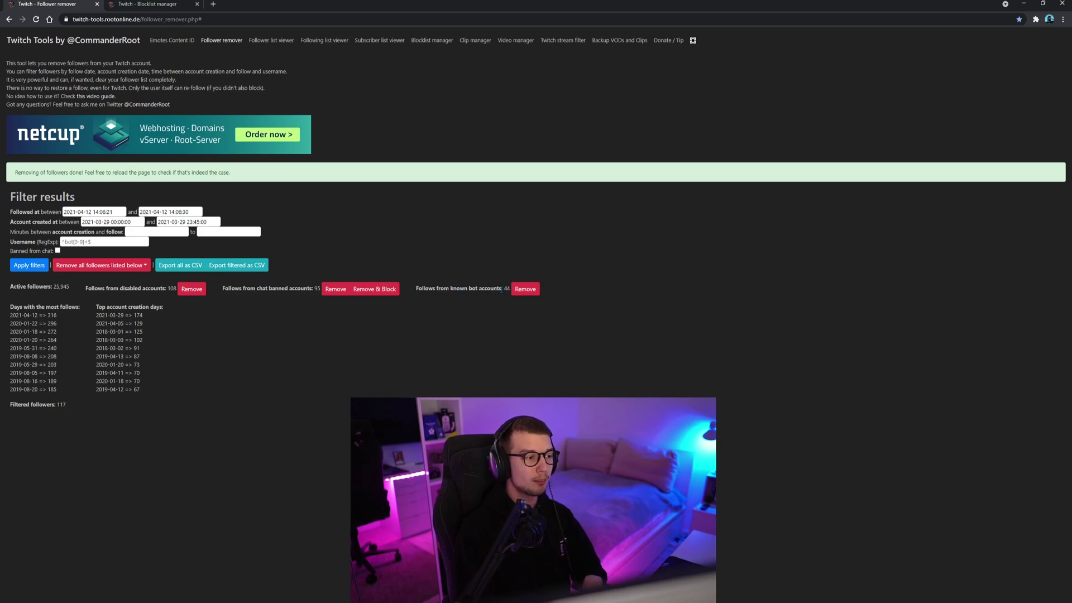
left_click_drag(502, 288, 423, 289)
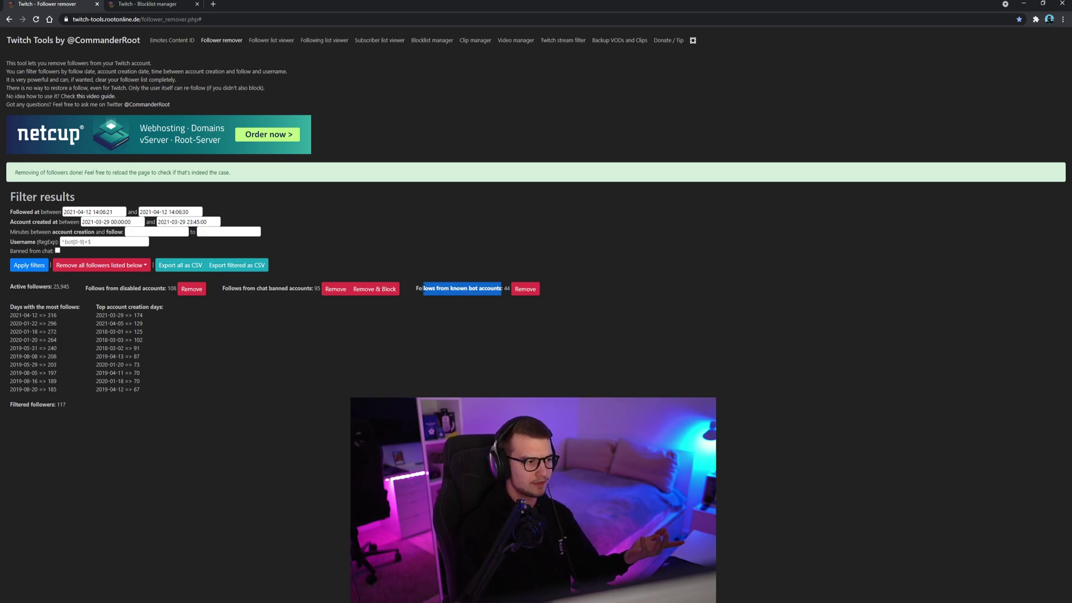
left_click(490, 307)
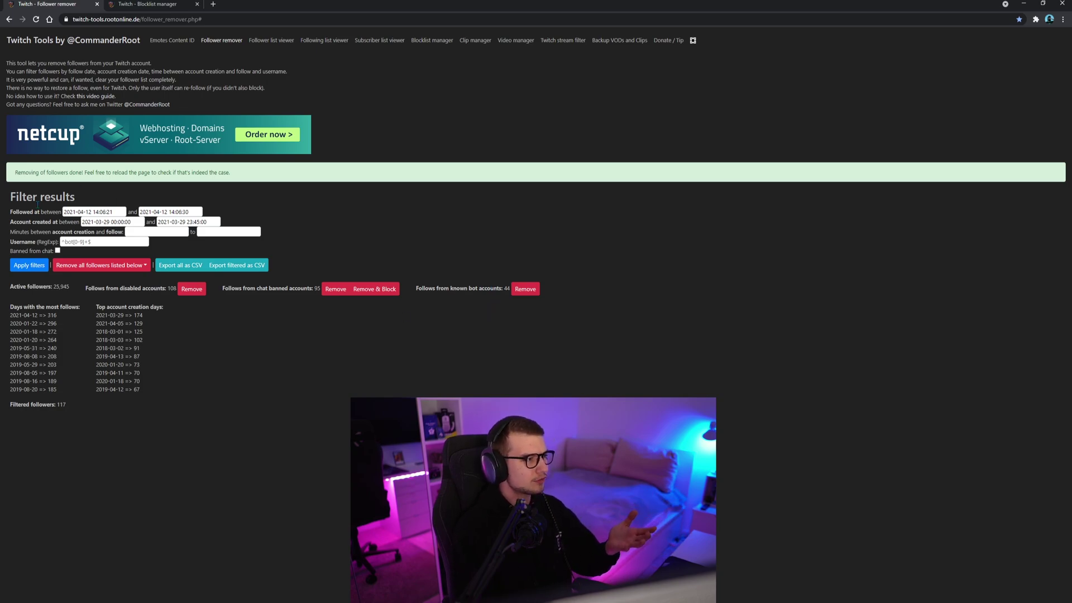
left_click(526, 289)
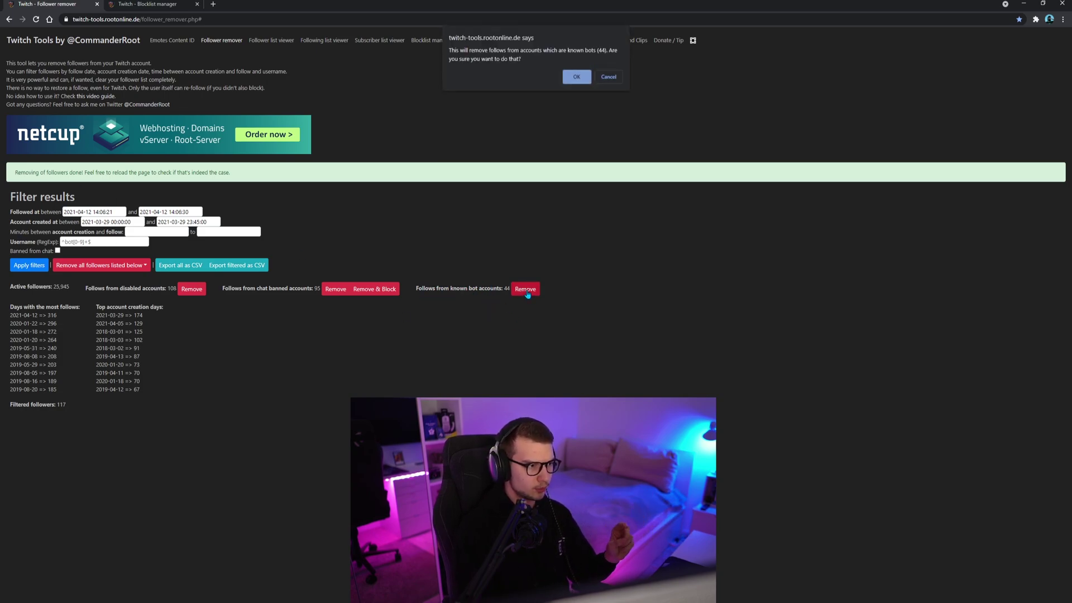
left_click(576, 77)
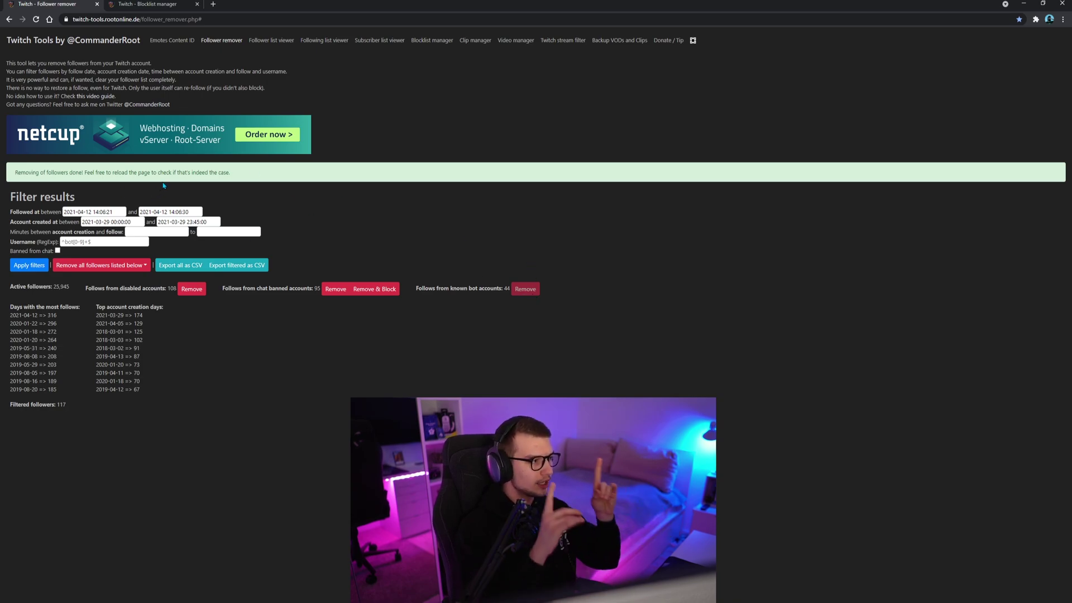
Set the Username (RegExp) filter to 'stream' and apply it
left_click_drag(14, 231, 126, 234)
left_click(127, 233)
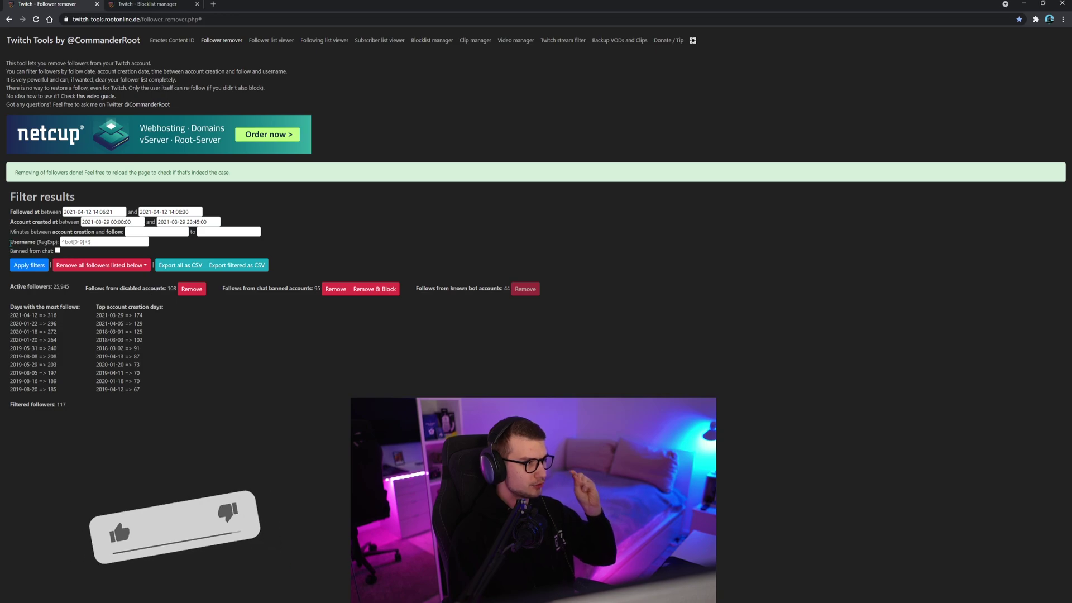
left_click_drag(10, 242, 38, 242)
left_click(40, 242)
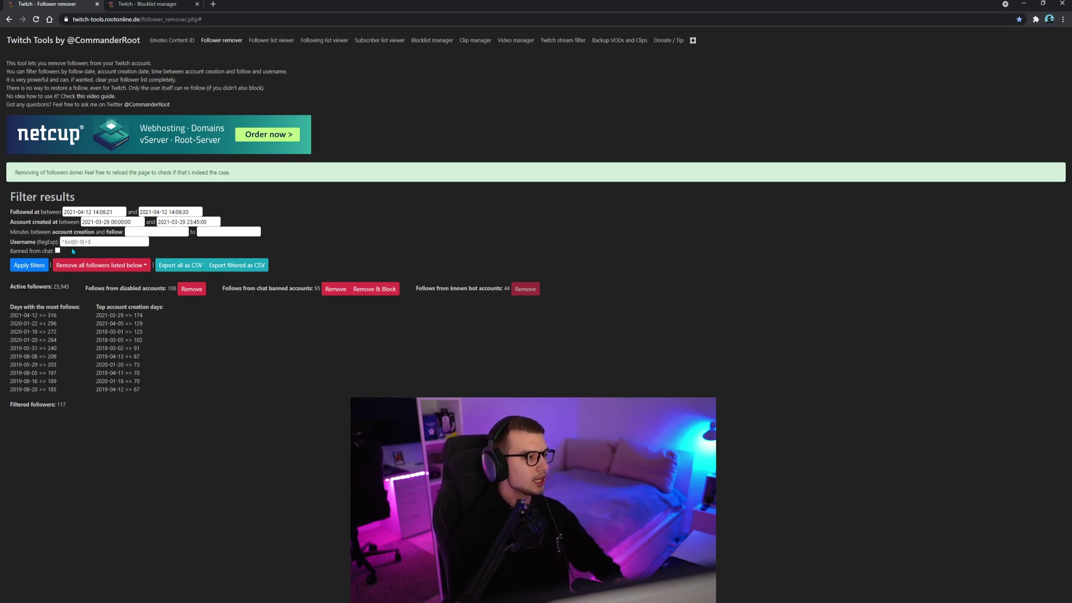
left_click(82, 241)
type("stream")
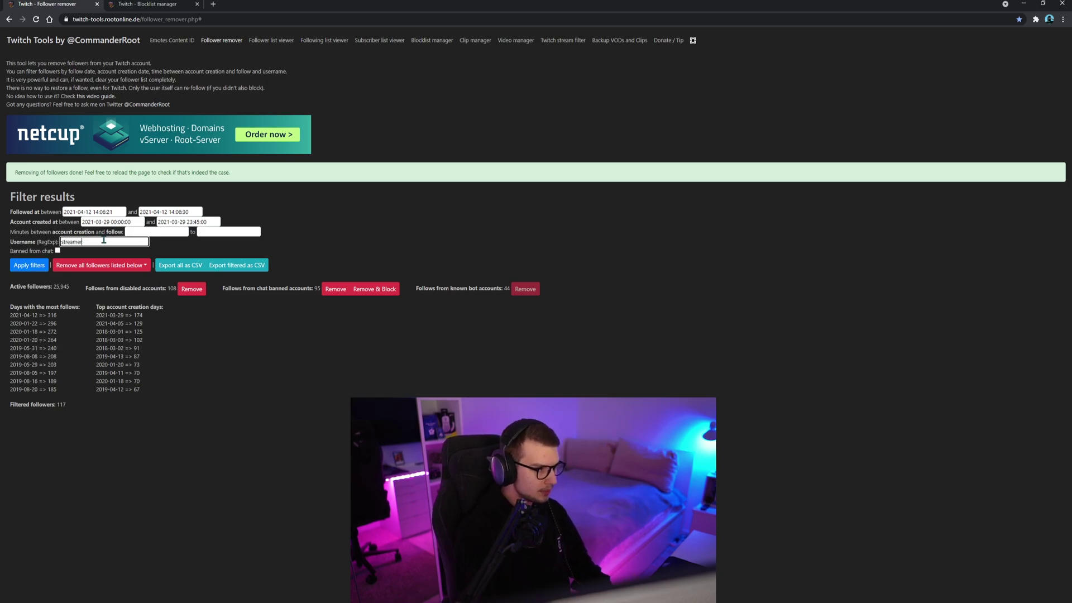
key("BackSpace")
key("BackSpace")
left_click(39, 266)
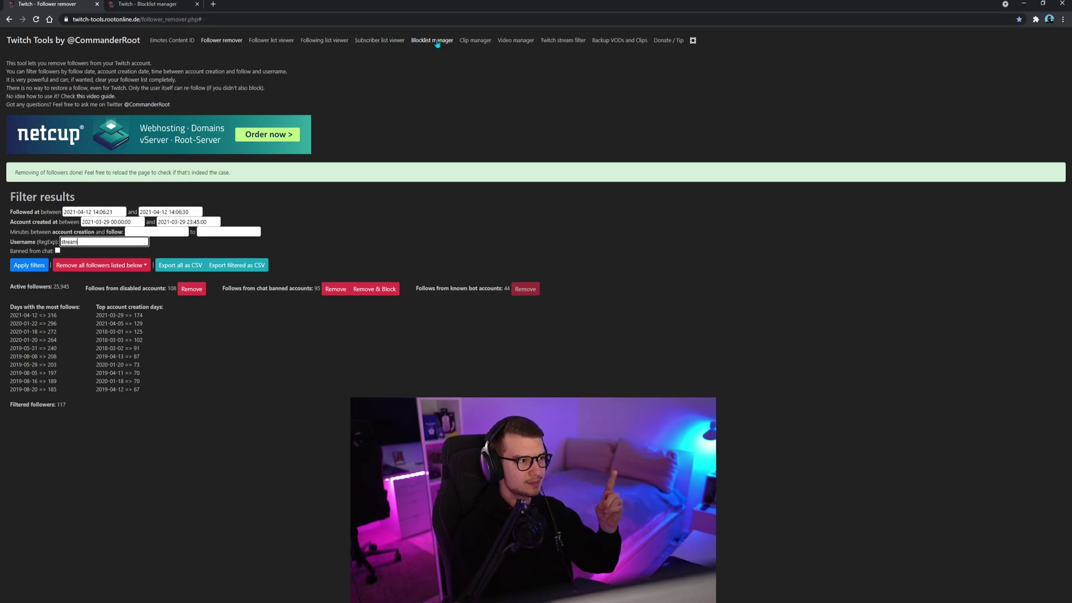
Switch to the Blocklist manager listing the currently blocked usernames
left_click(149, 7)
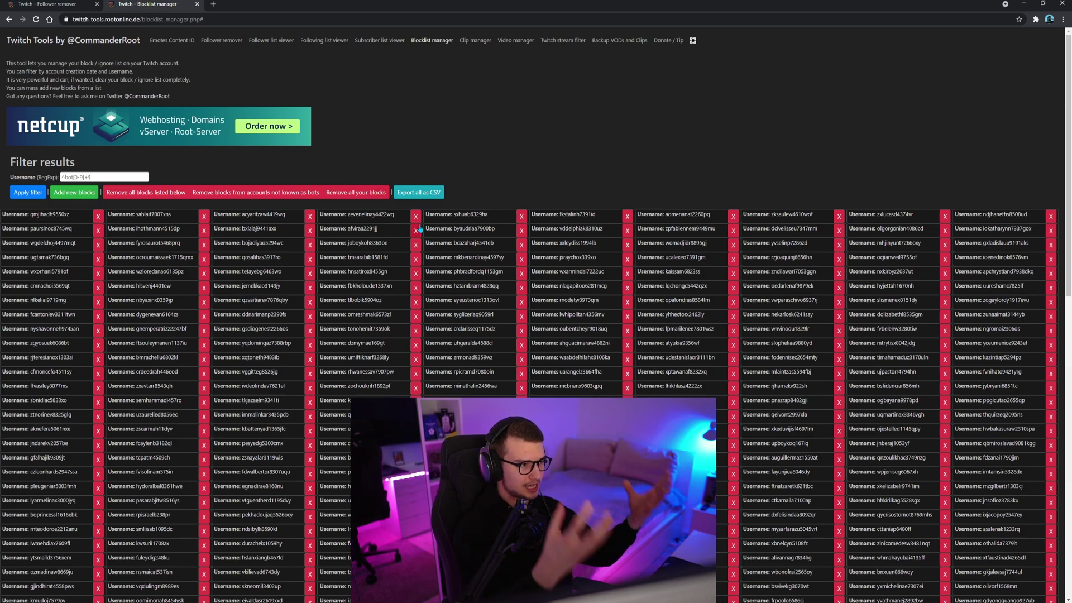
scroll(447, 238, "down", 1)
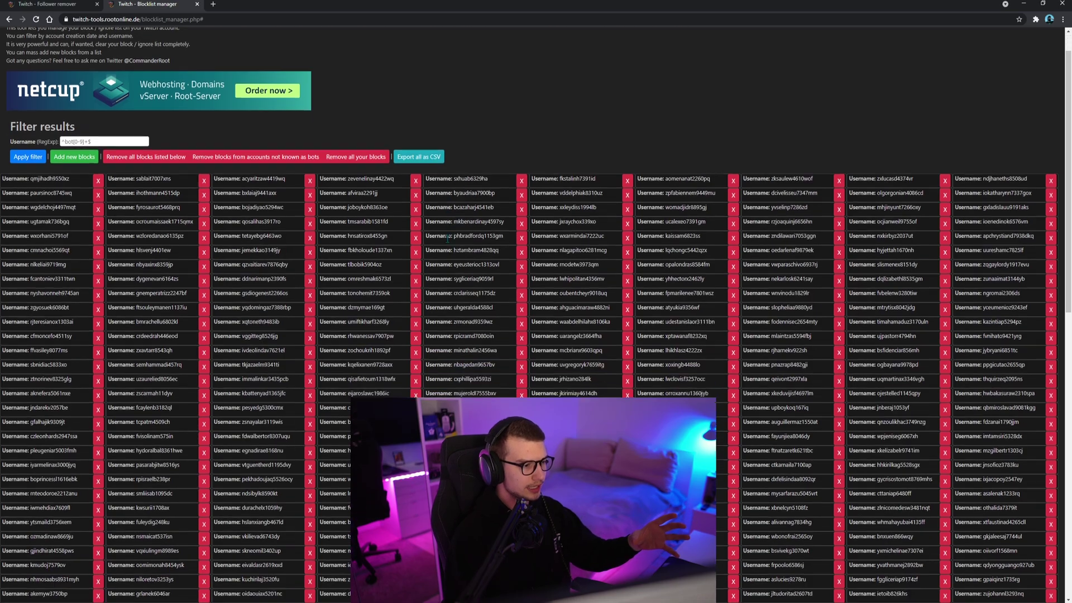
scroll(447, 238, "down", 1)
scroll(412, 231, "down", 5)
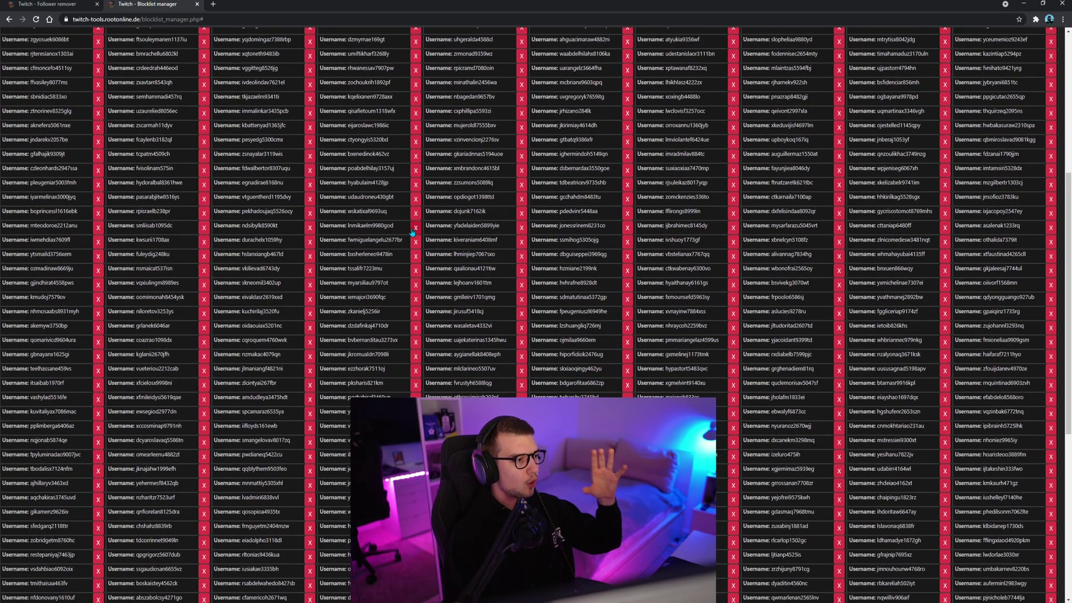
scroll(413, 231, "down", 3)
scroll(414, 230, "down", 3)
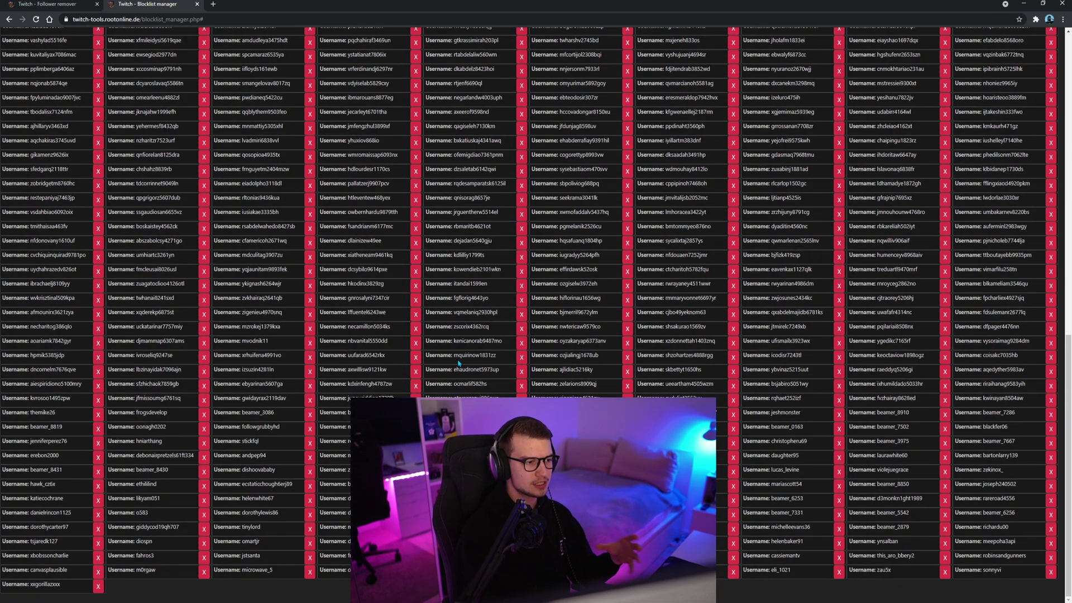
scroll(520, 252, "up", 10)
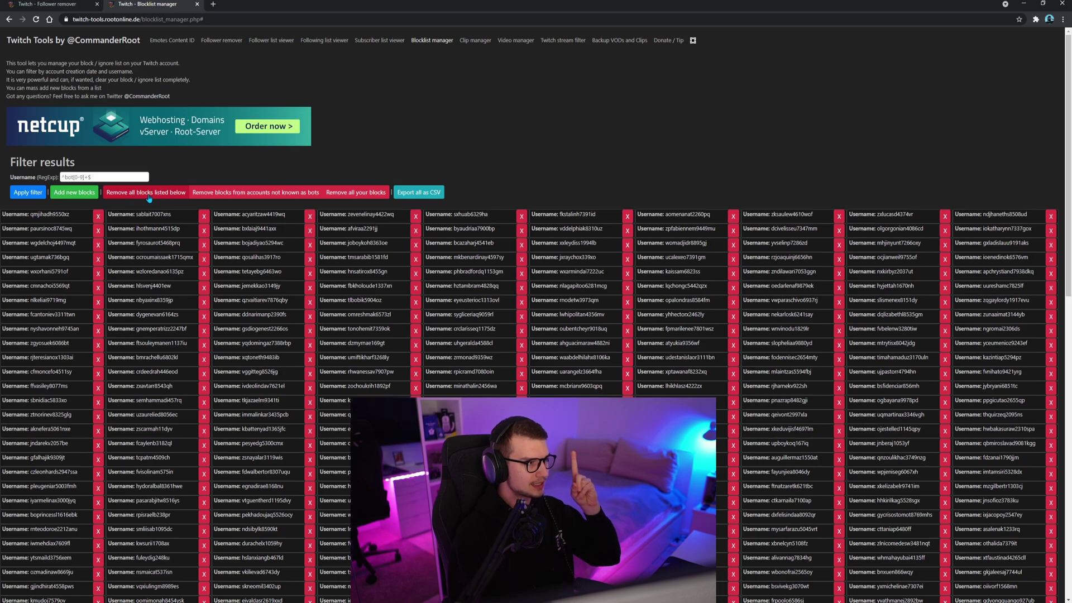
Block all known bot accounts, starting the run of about 2,082,370 accounts left to add
left_click(73, 192)
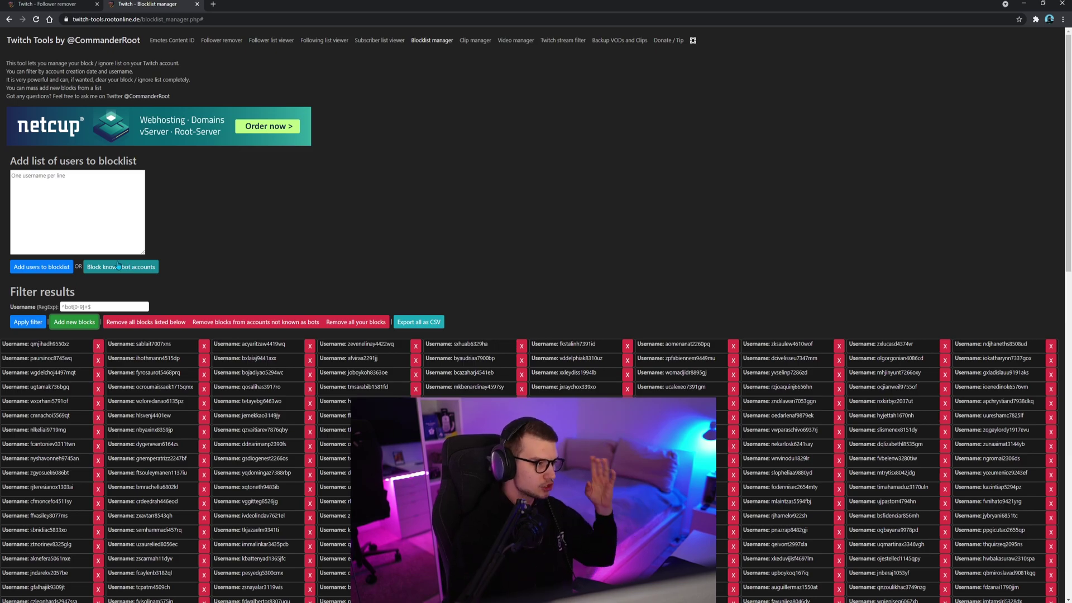
left_click(118, 267)
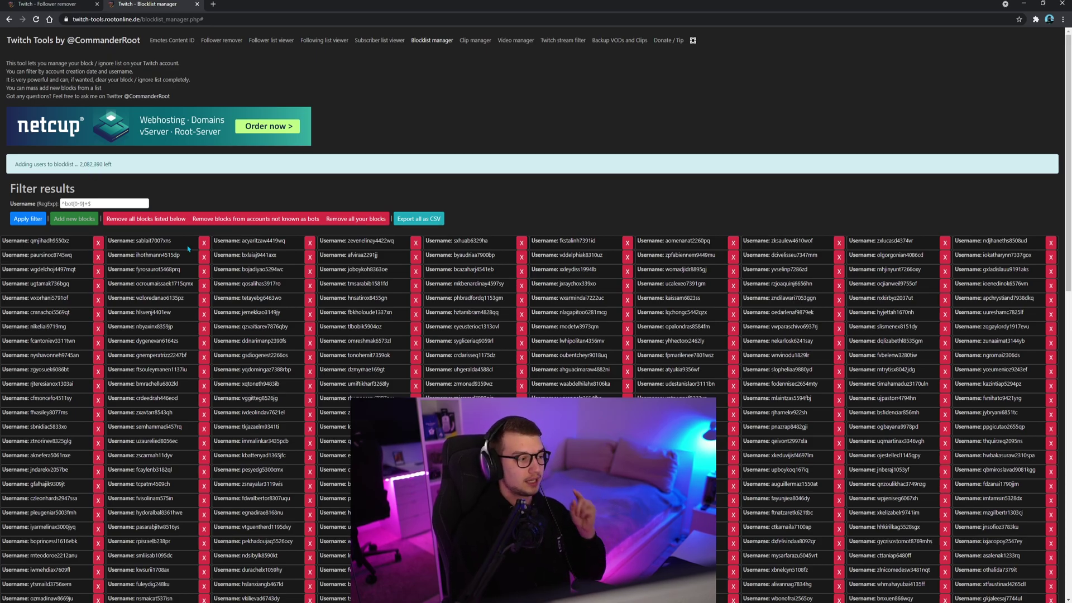
key("ctrl+minus")
key("ctrl+minus")
key("ctrl+minus")
key("ctrl+0")
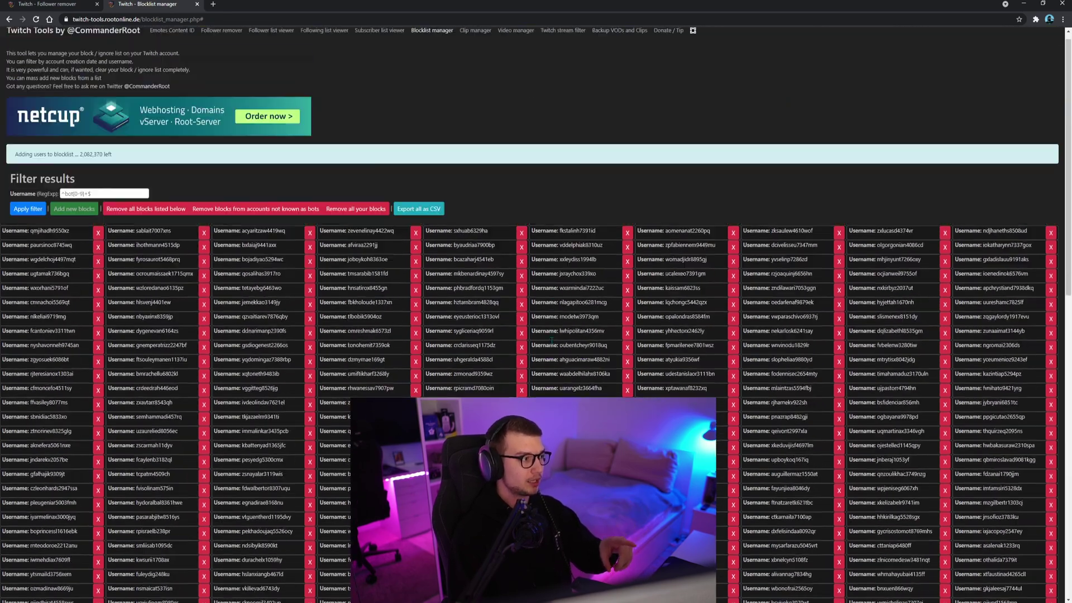
scroll(542, 343, "up", 1)
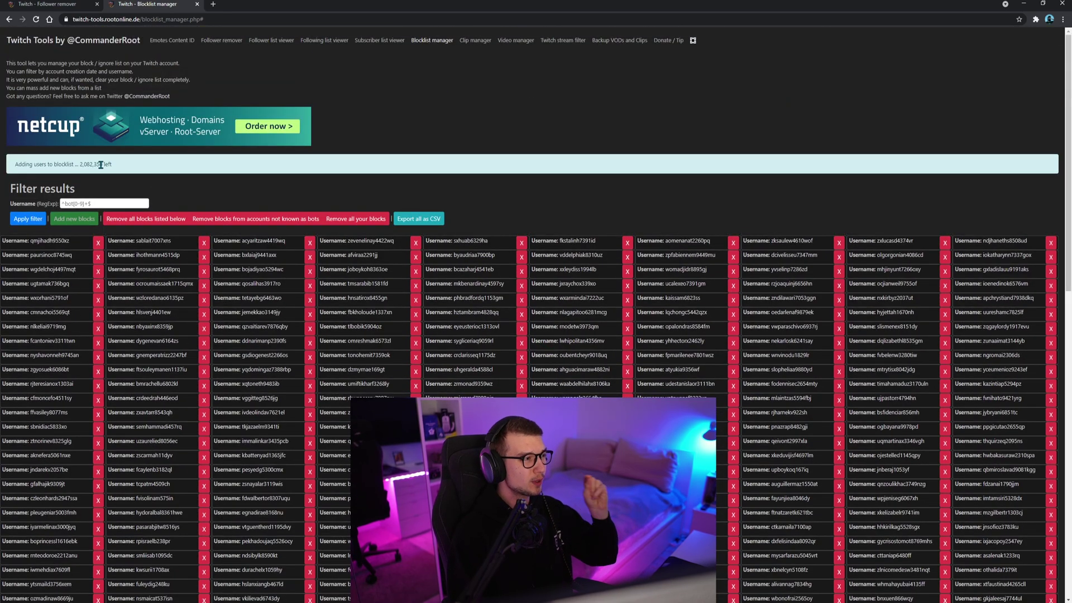